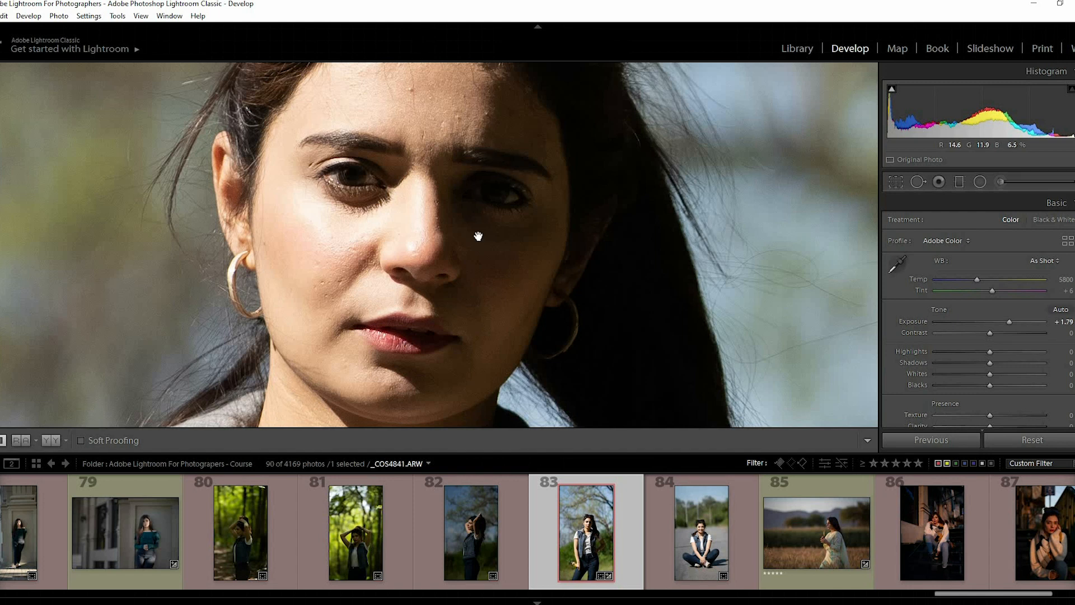
Try the contrast at −100 and then +100 on the close-up portrait, looking at the face.
drag(421, 182, 441, 235)
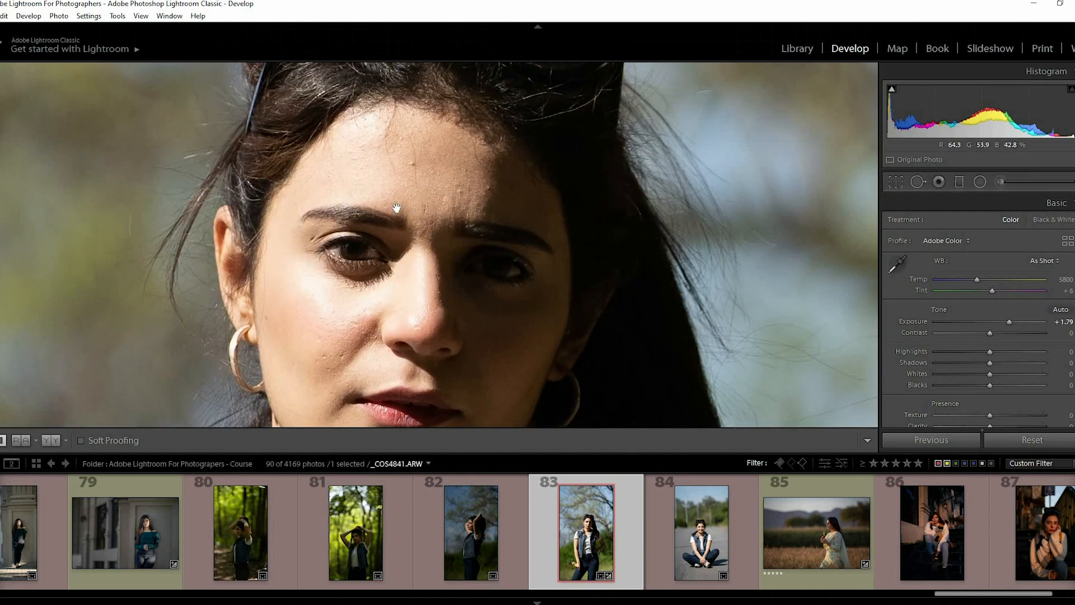
drag(963, 331, 920, 332)
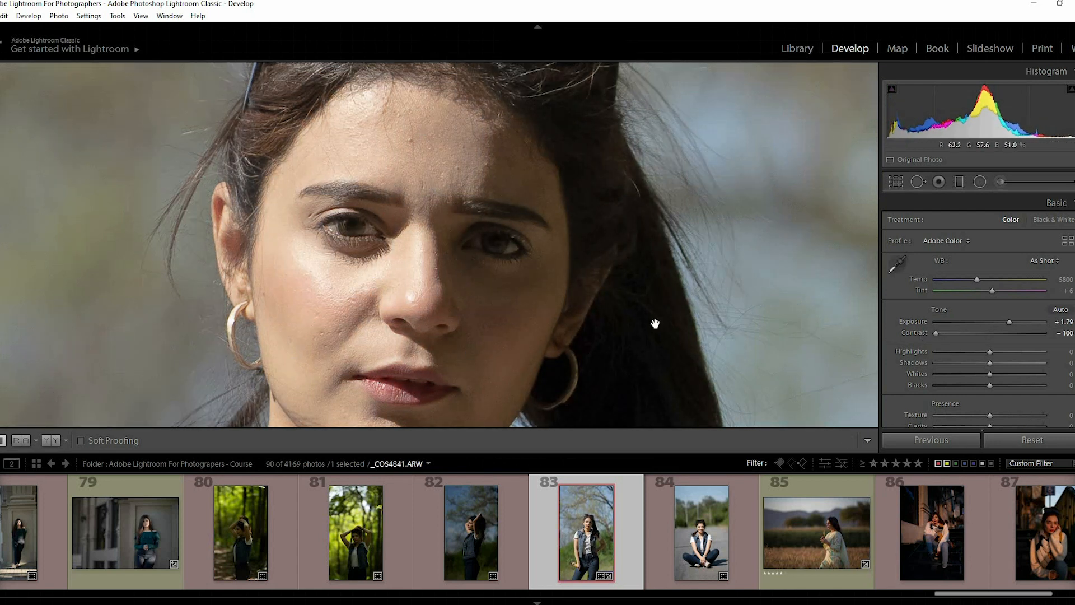
drag(943, 333, 1020, 324)
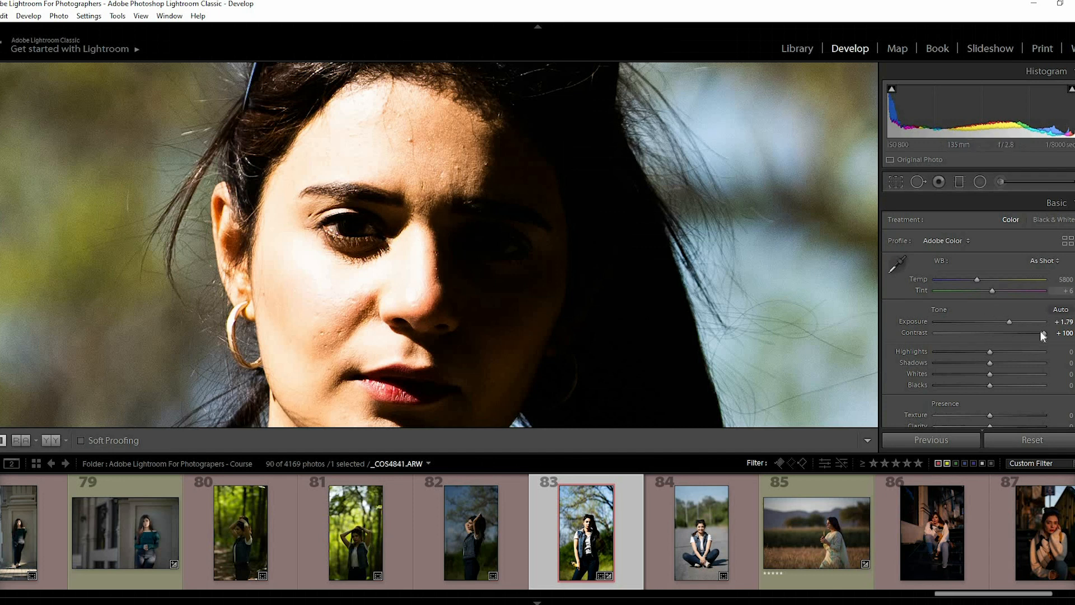
double_click(941, 334)
click(941, 335)
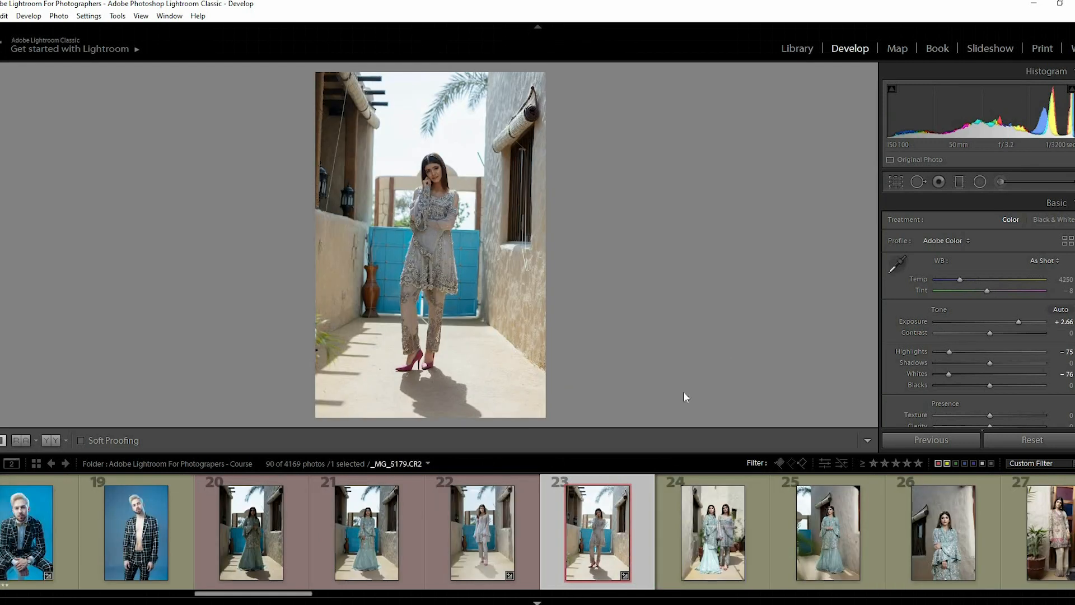
Hide the filmstrip and lower the alley portrait's contrast to −65, checking the face up close.
key(F6)
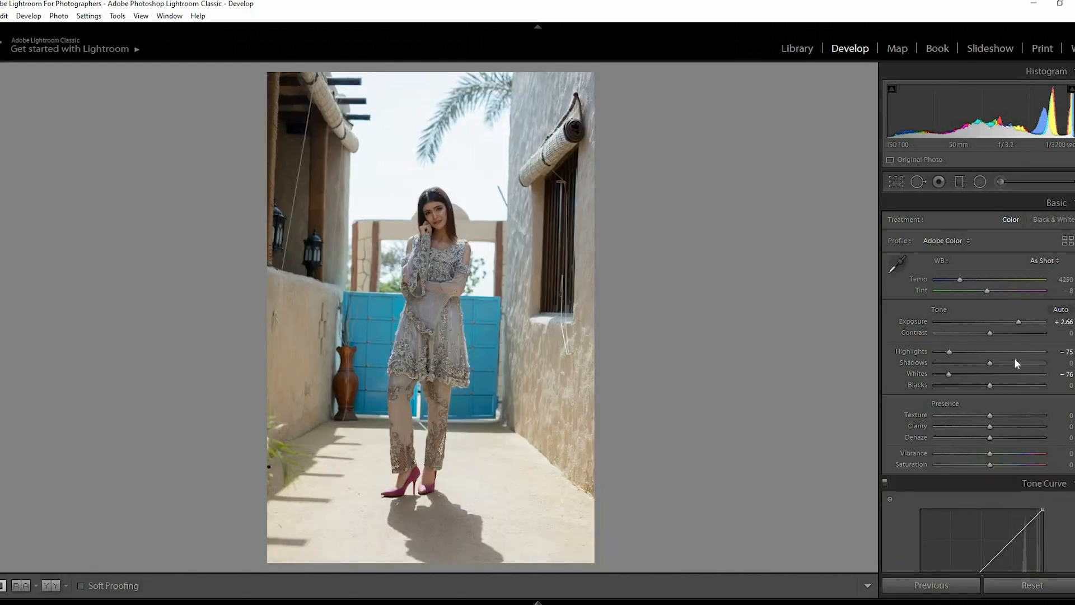
click(950, 332)
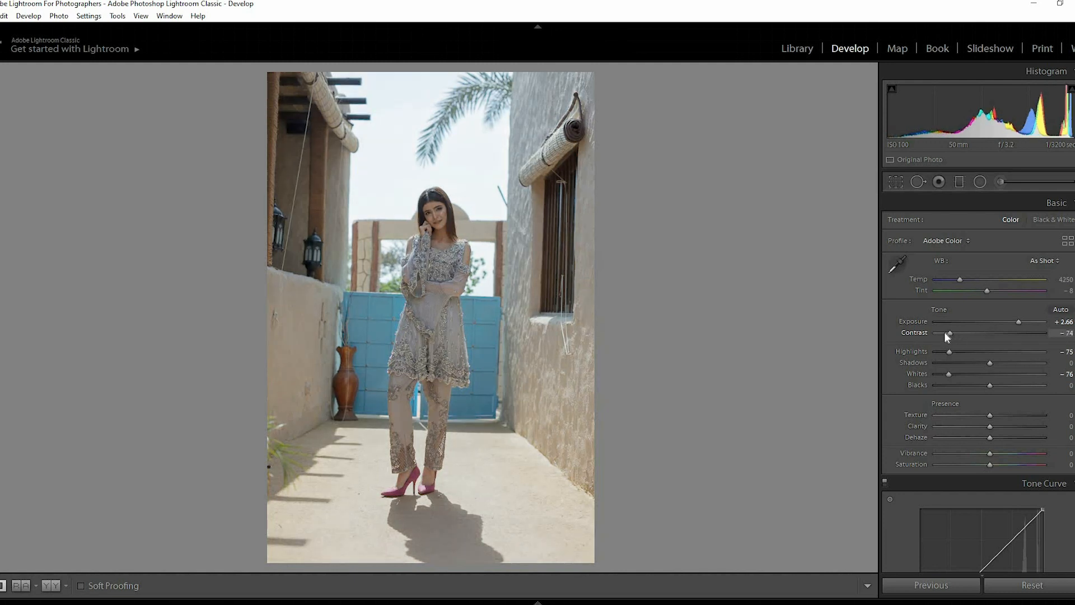
click(955, 333)
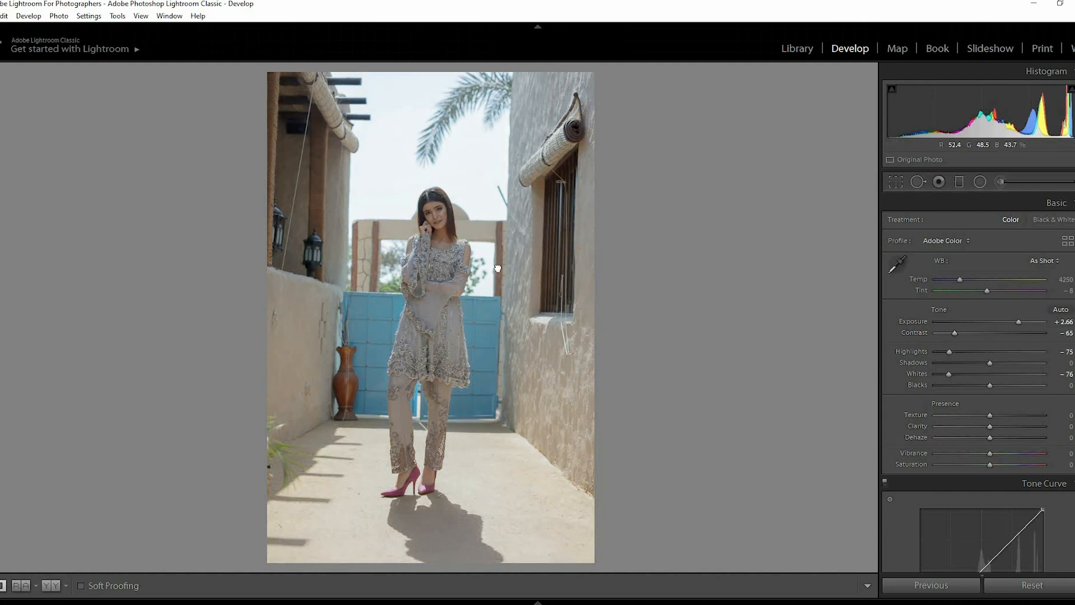
click(436, 216)
drag(483, 240, 576, 242)
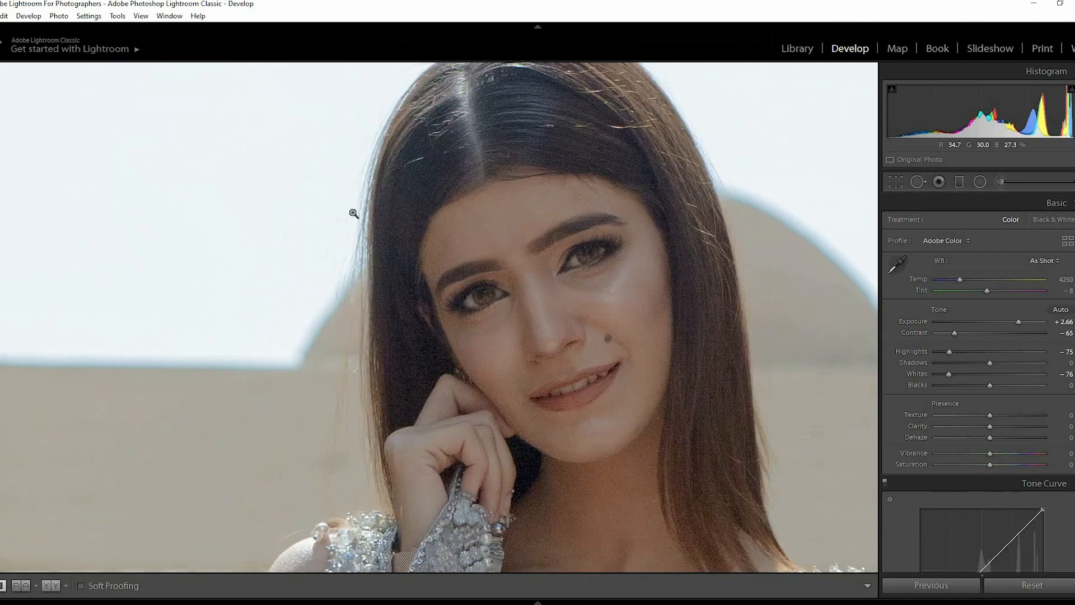
click(661, 307)
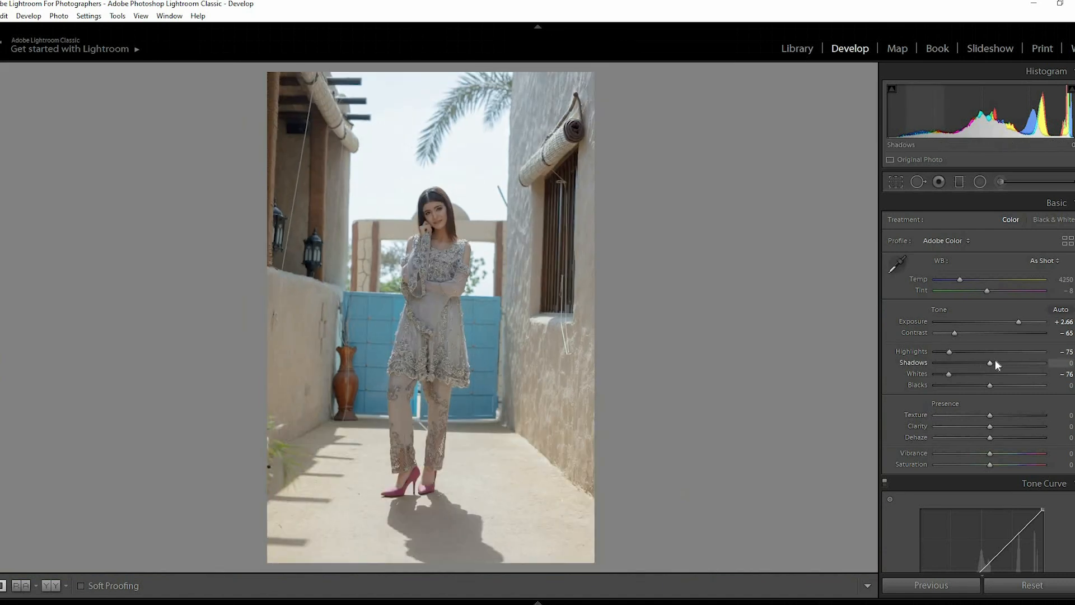
Set the alley portrait's shadows to +36, whites to −58, highlights to −46 and contrast to −23.
click(1019, 363)
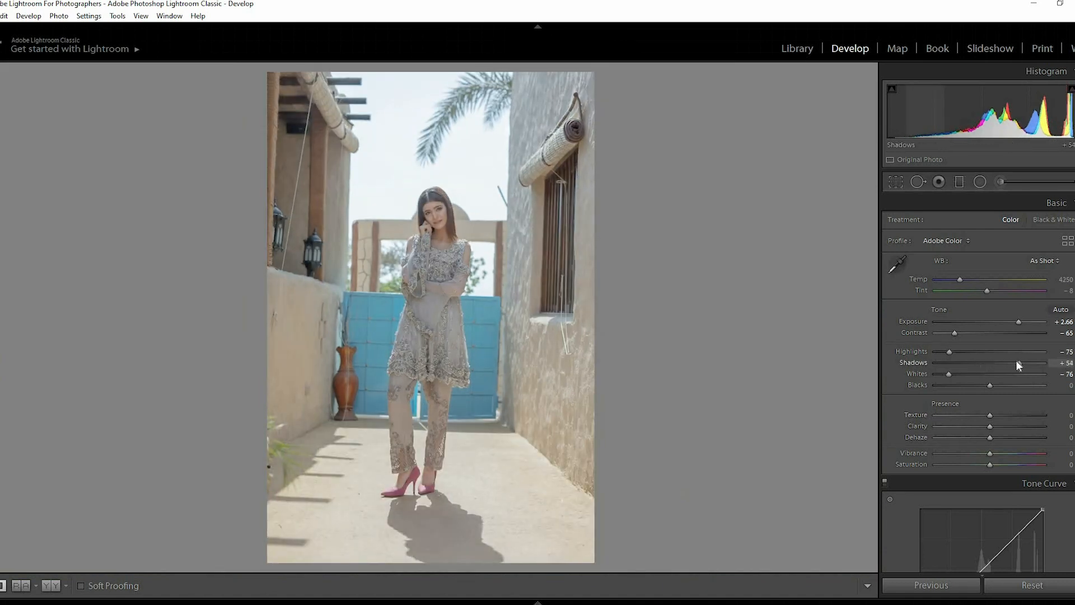
click(1010, 363)
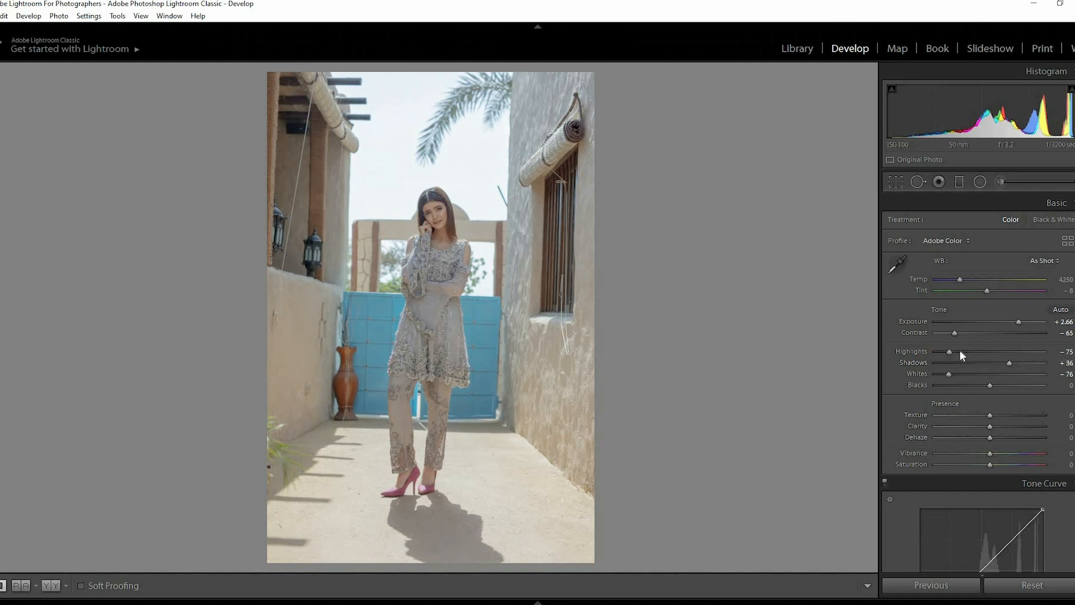
click(959, 374)
click(965, 351)
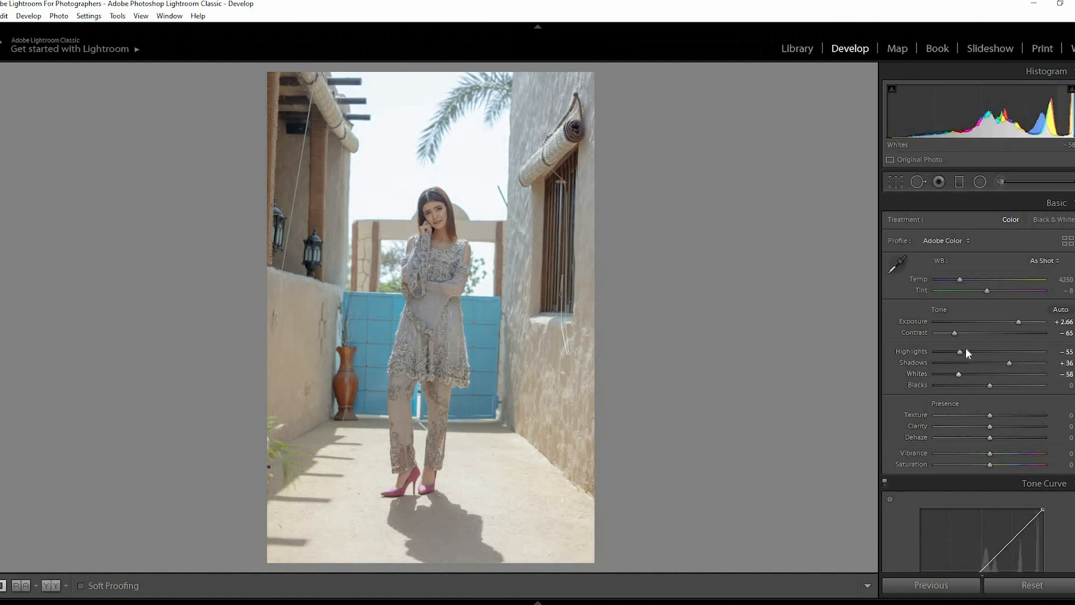
drag(967, 333, 977, 332)
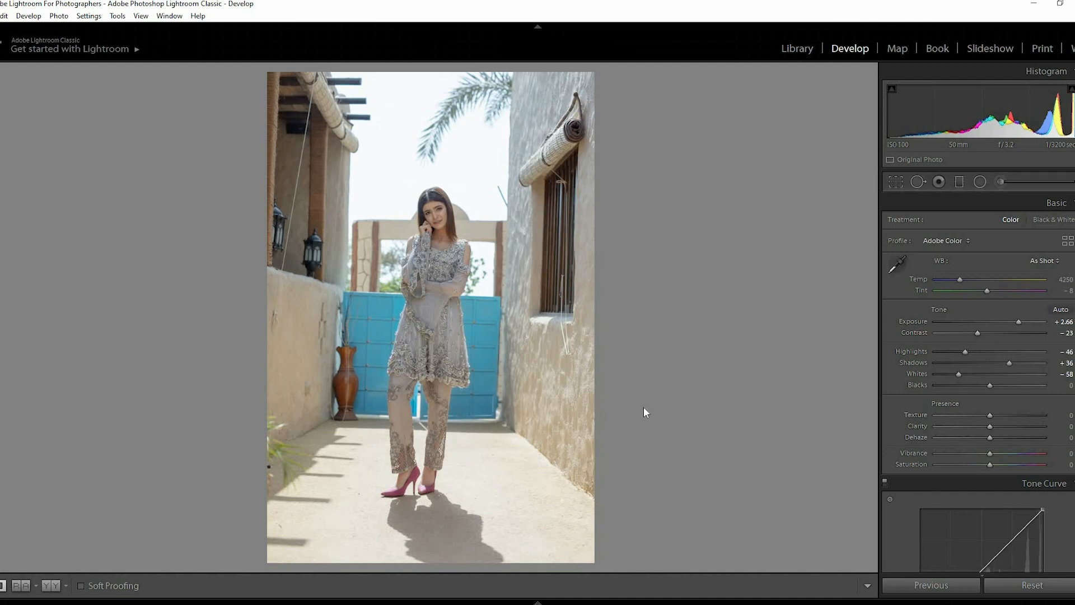
Compare the before and after versions of the alley portrait, and bring back the filmstrip and single-photo view.
key(y)
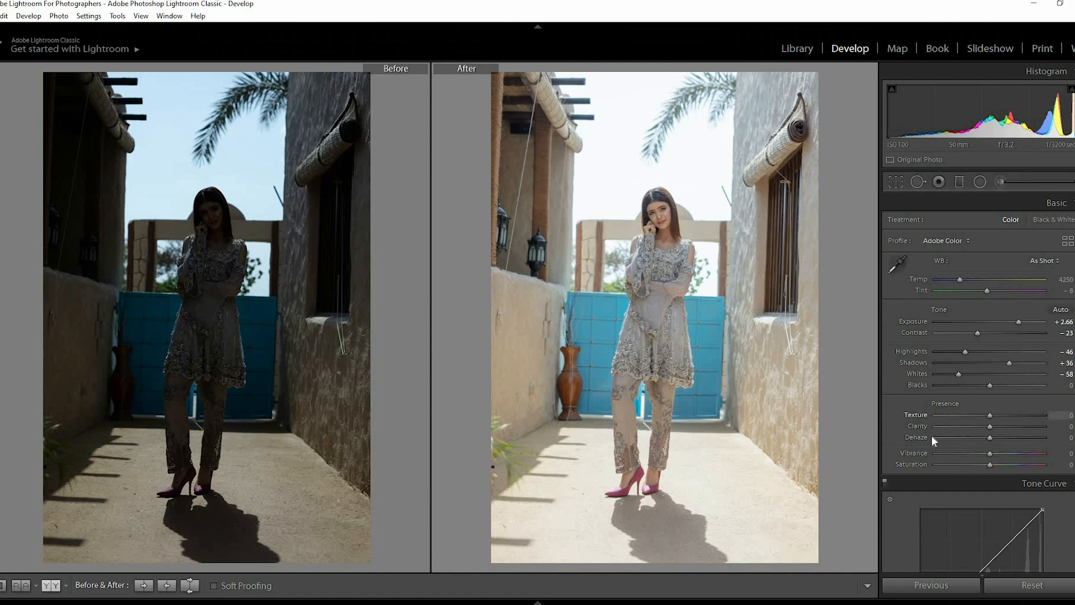
click(537, 601)
key(y)
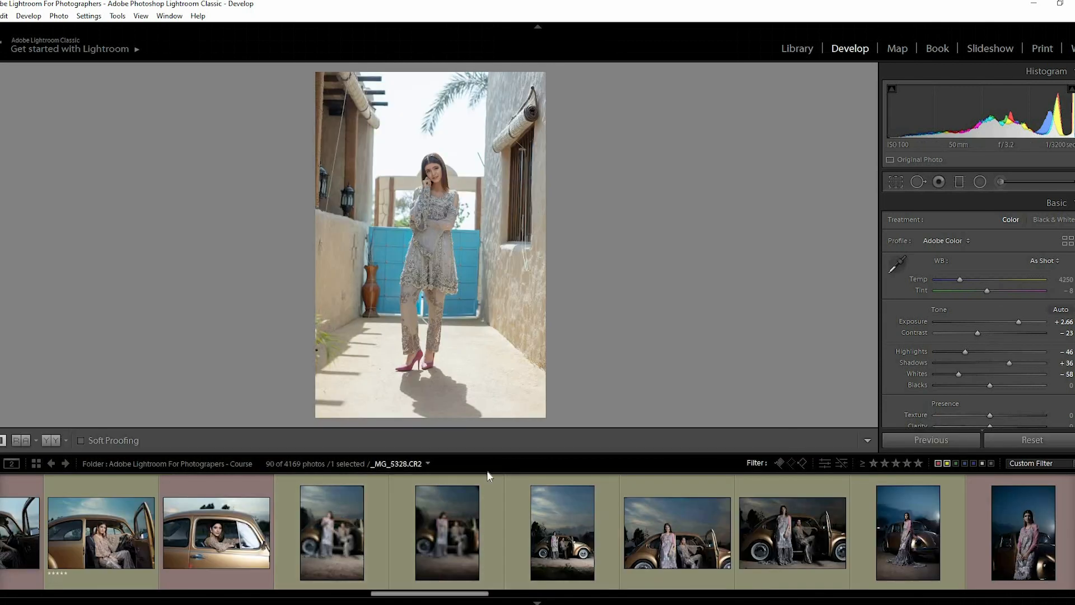
Open the dark tree-lined road photo IMG_0549.CR2 and raise its exposure to +3.91.
scroll(291, 554, up, 10)
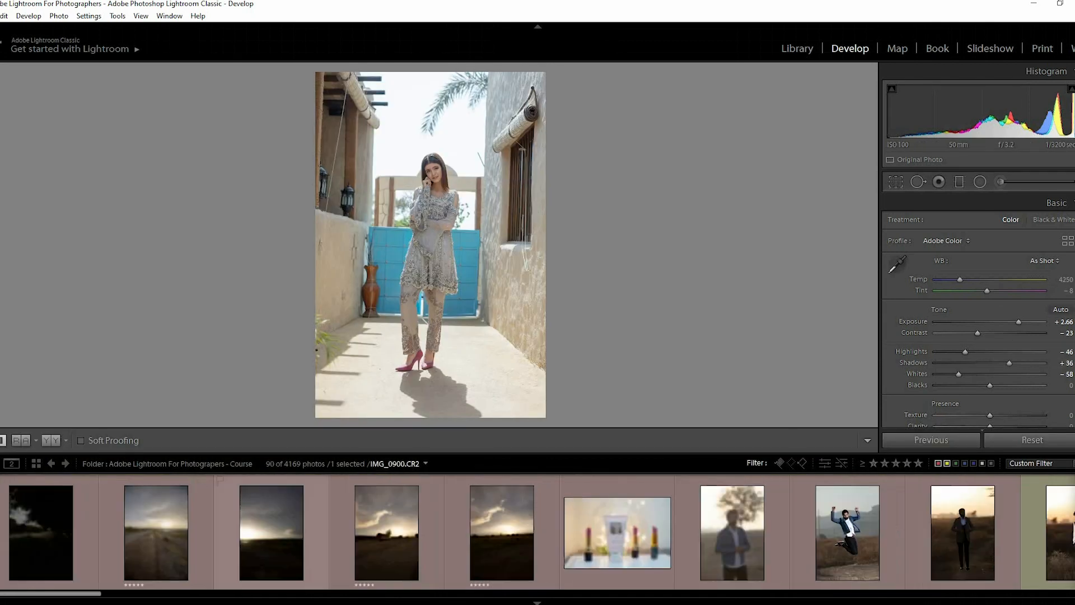
scroll(1008, 353, down, 2)
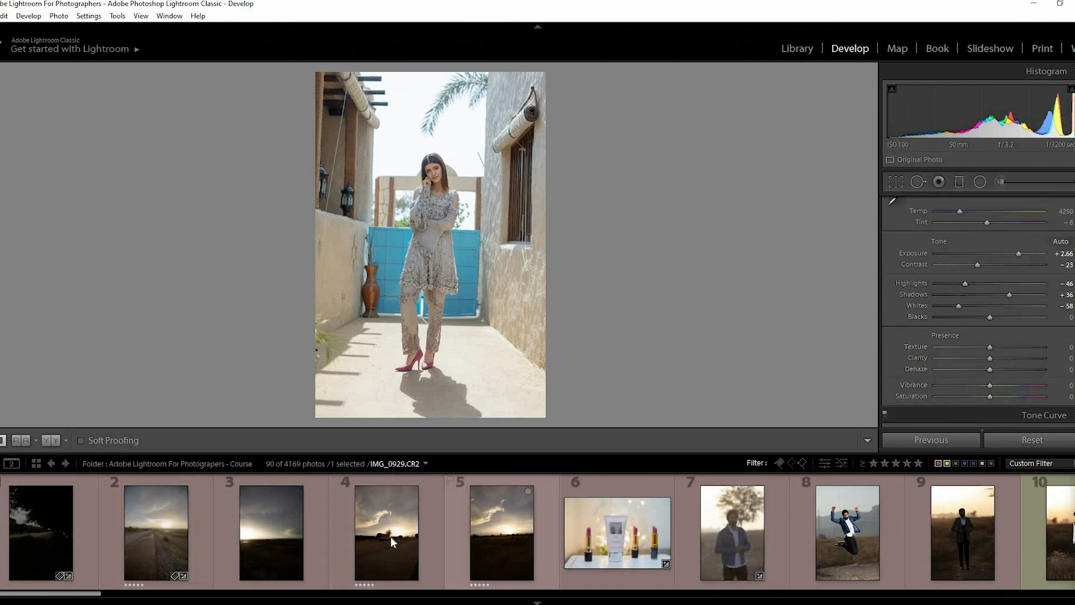
click(35, 533)
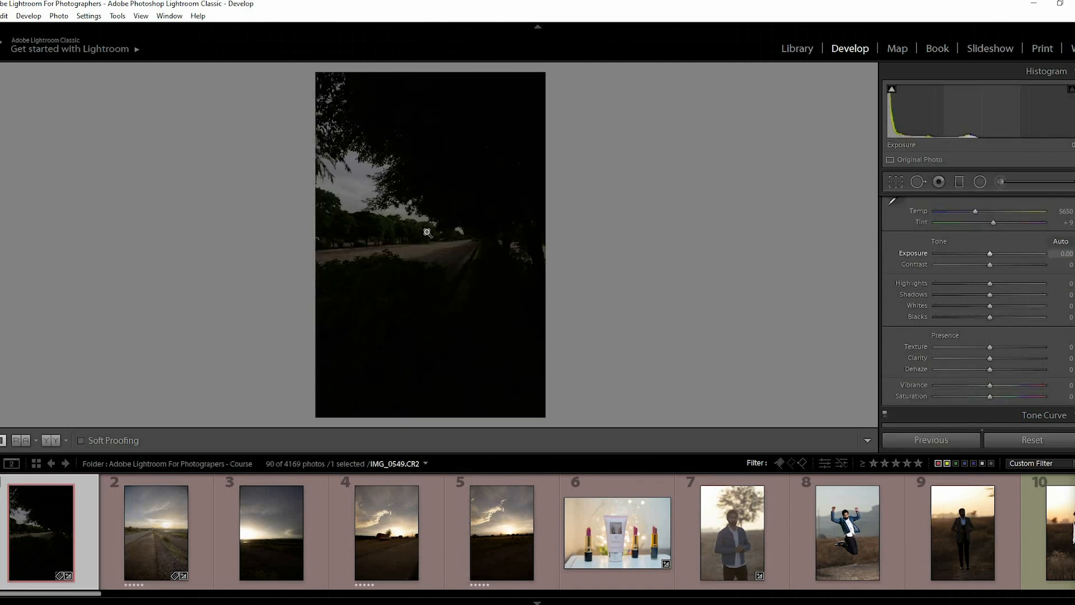
click(1013, 253)
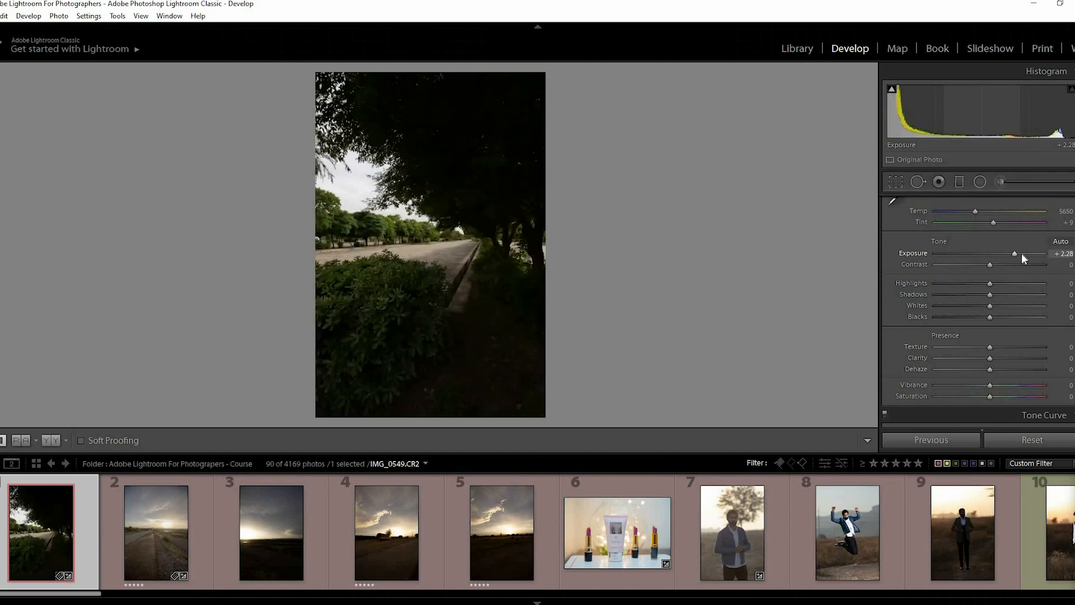
drag(1023, 253, 1033, 254)
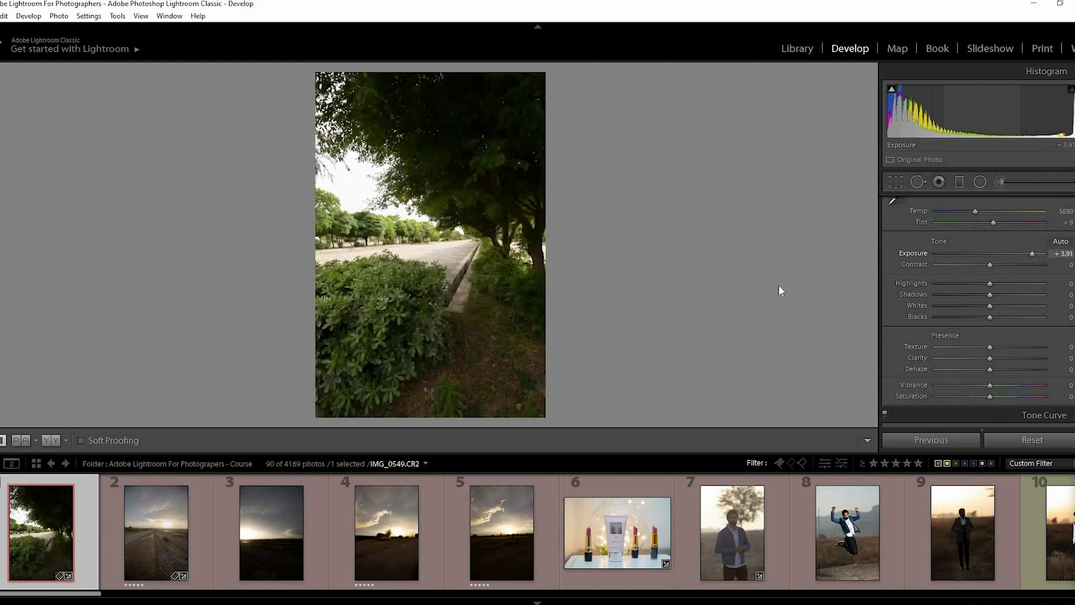
Try contrast −67, highlights −42 and shadows +27 on the road photo while inspecting the trees and pavement up close.
click(354, 196)
drag(392, 392, 426, 234)
drag(638, 236, 661, 115)
click(960, 265)
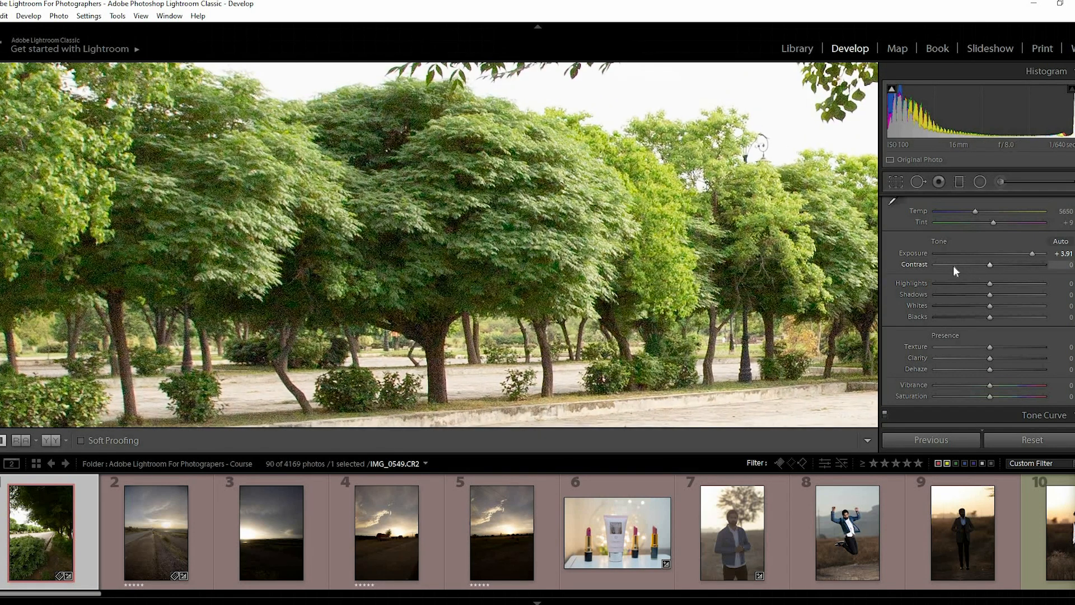
drag(544, 328, 166, 88)
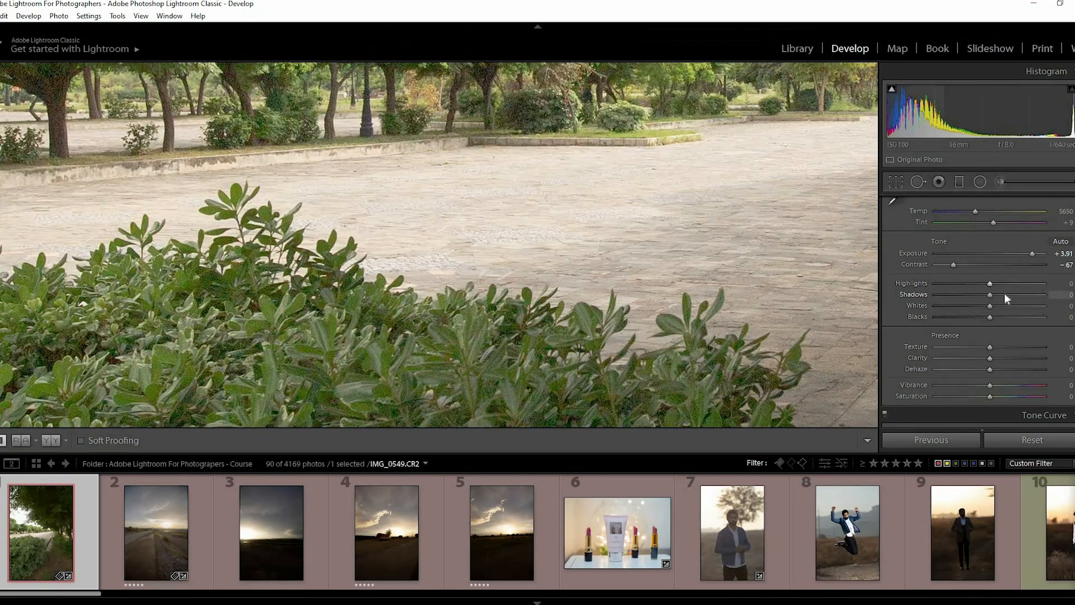
click(1003, 293)
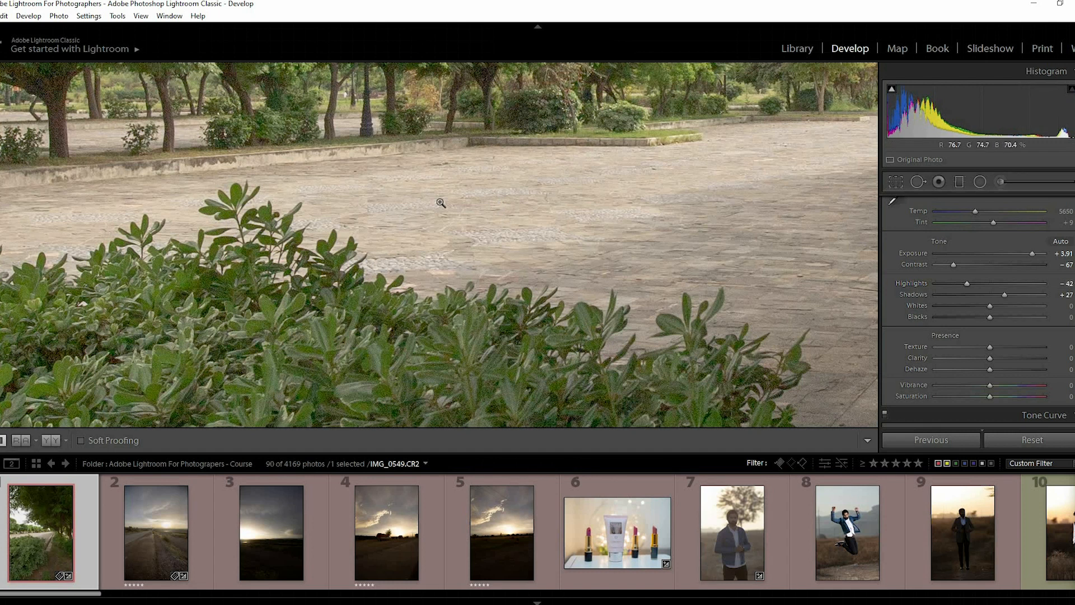
click(439, 192)
Set the road photo's highlights to −51, whites to −61, shadows to +35 and contrast to −39.
click(966, 283)
click(953, 283)
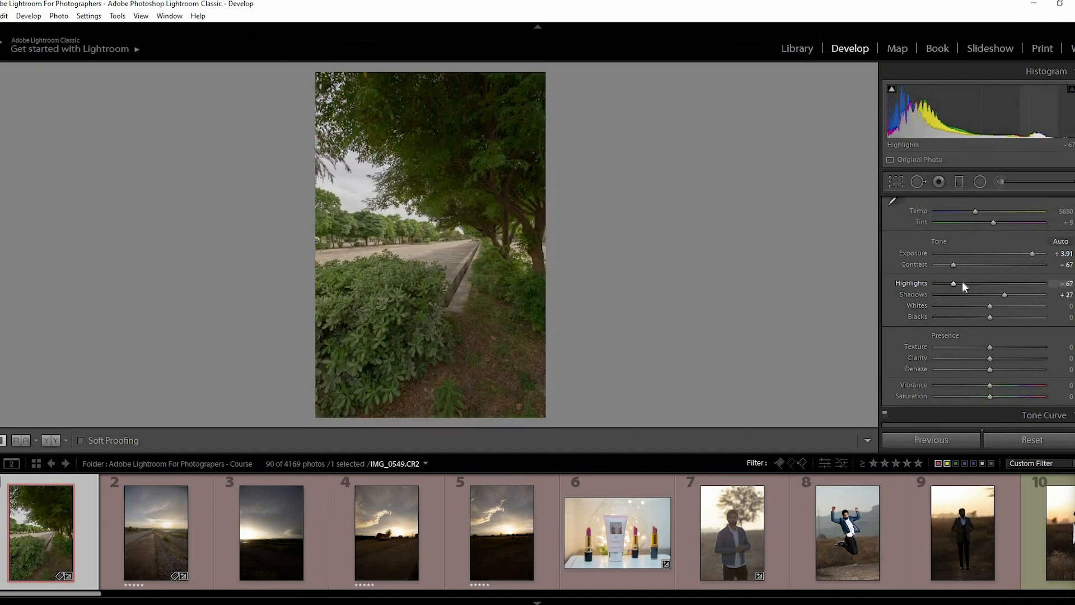
click(967, 306)
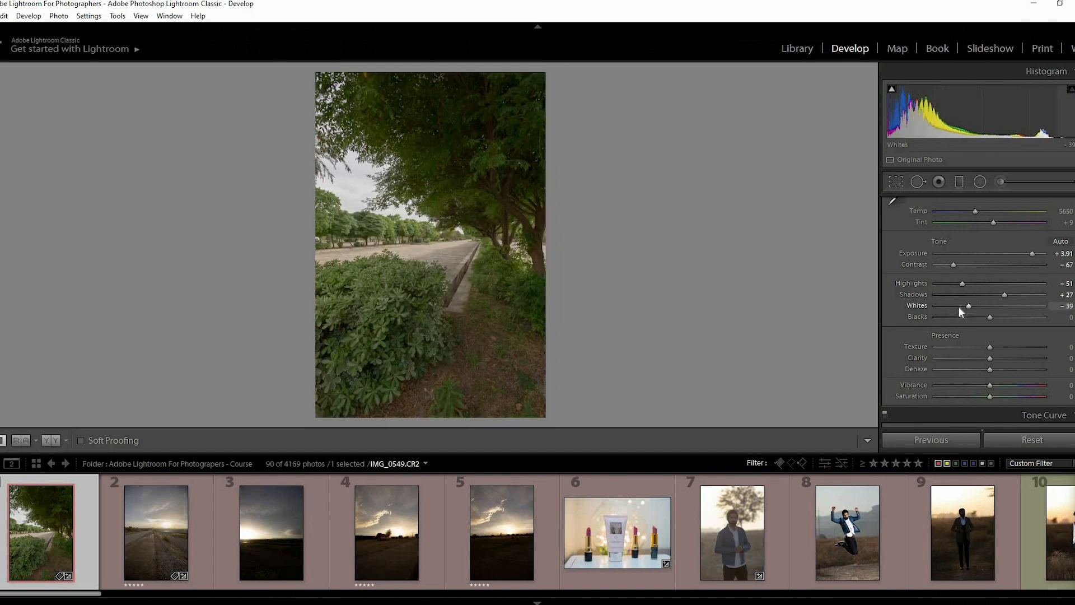
drag(967, 306, 957, 306)
click(1013, 294)
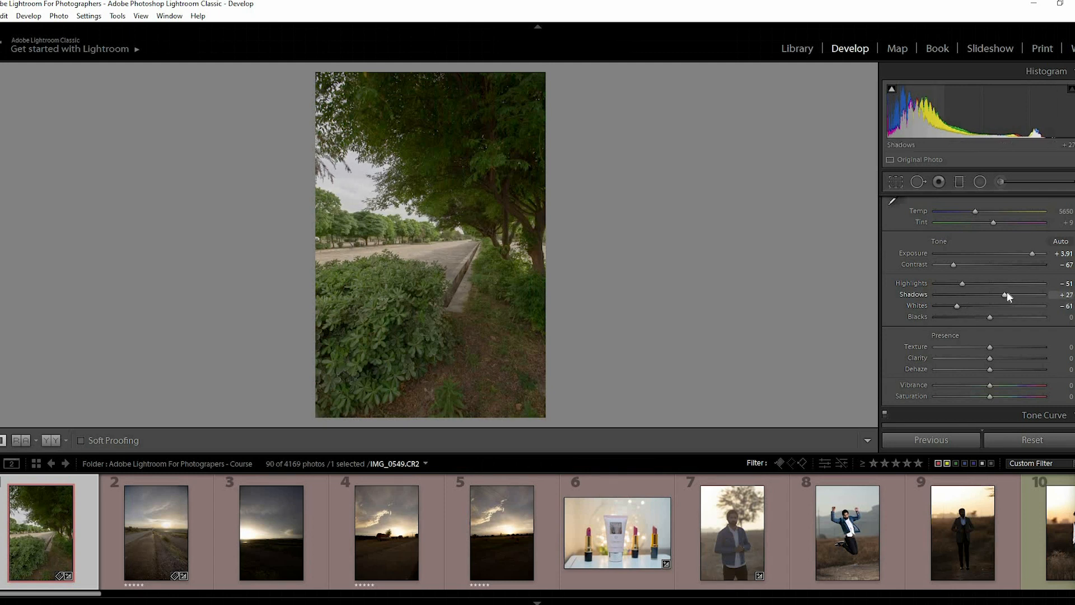
click(968, 264)
click(969, 266)
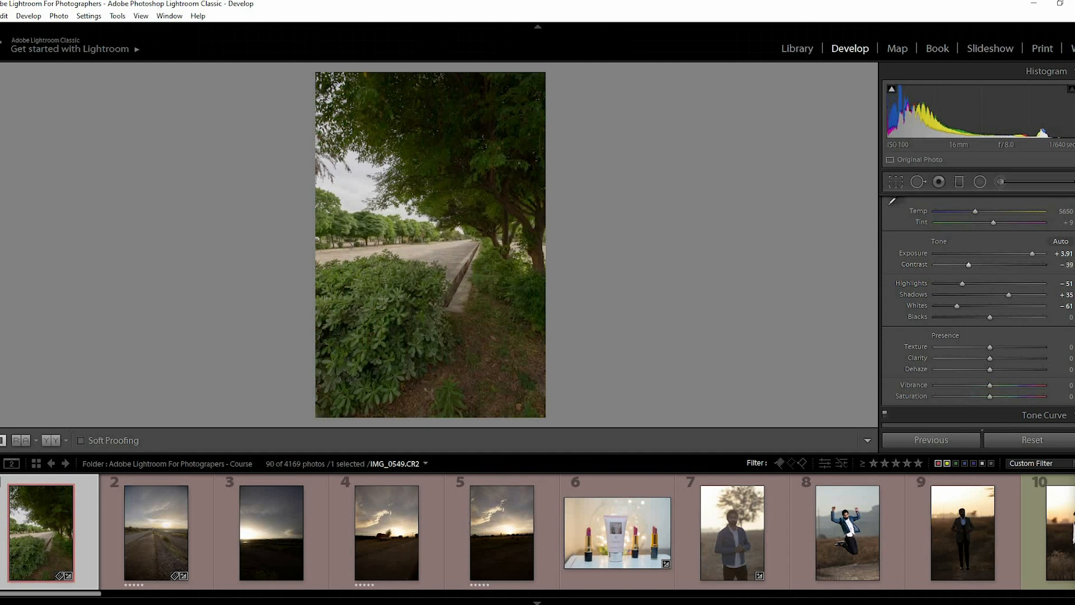
Try the clarity at +100 on the road photo and inspect the foliage up close.
click(970, 414)
drag(998, 365, 1020, 362)
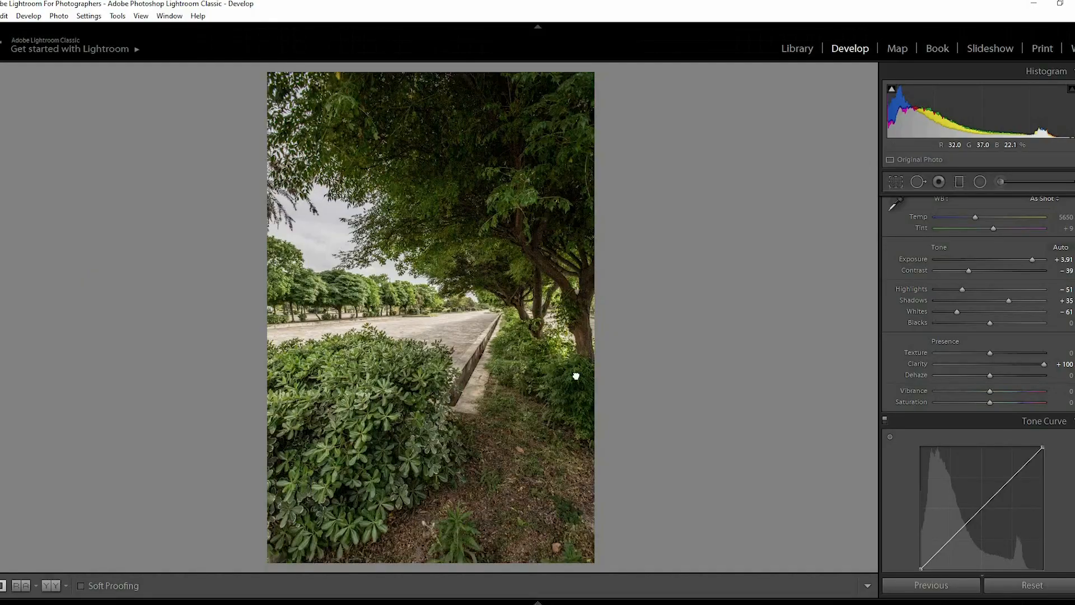
drag(576, 376, 539, 412)
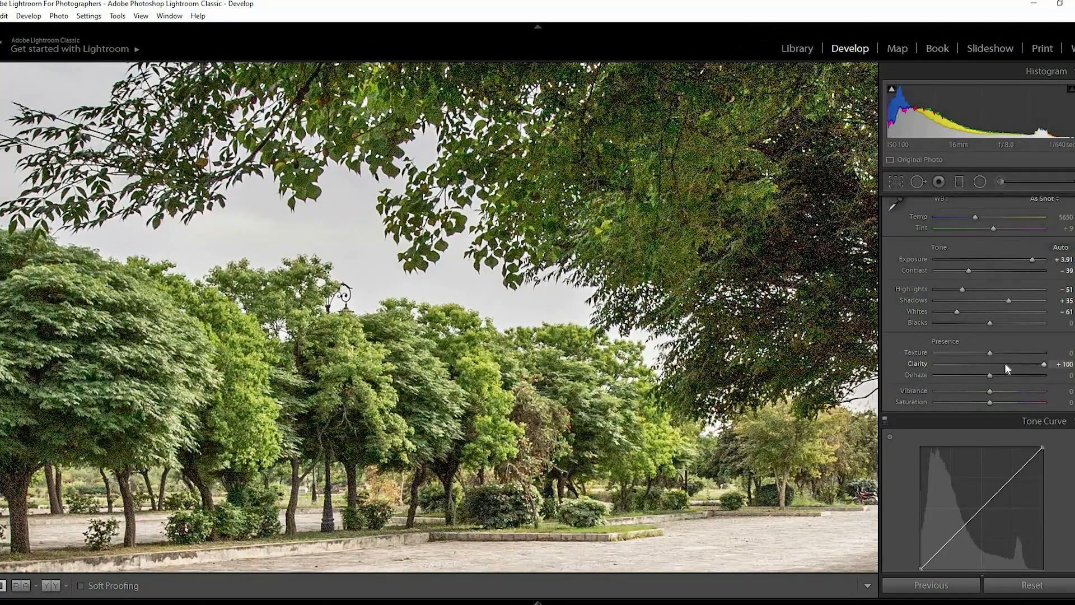
Set the road photo's clarity to +26, checking the trees and hedge up close.
click(1004, 364)
drag(1000, 364, 999, 364)
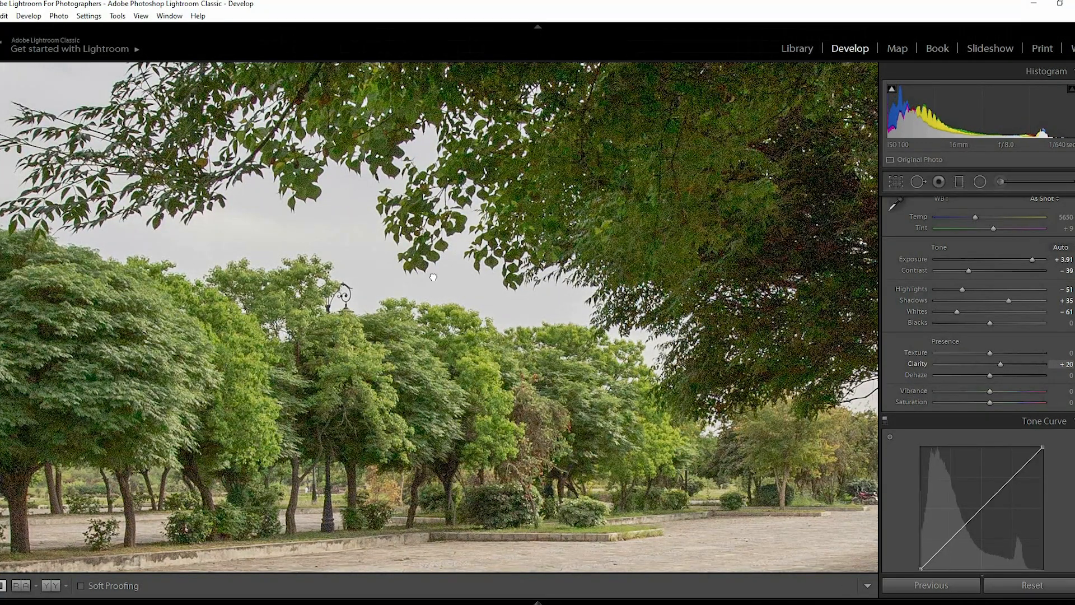
drag(756, 359, 770, 269)
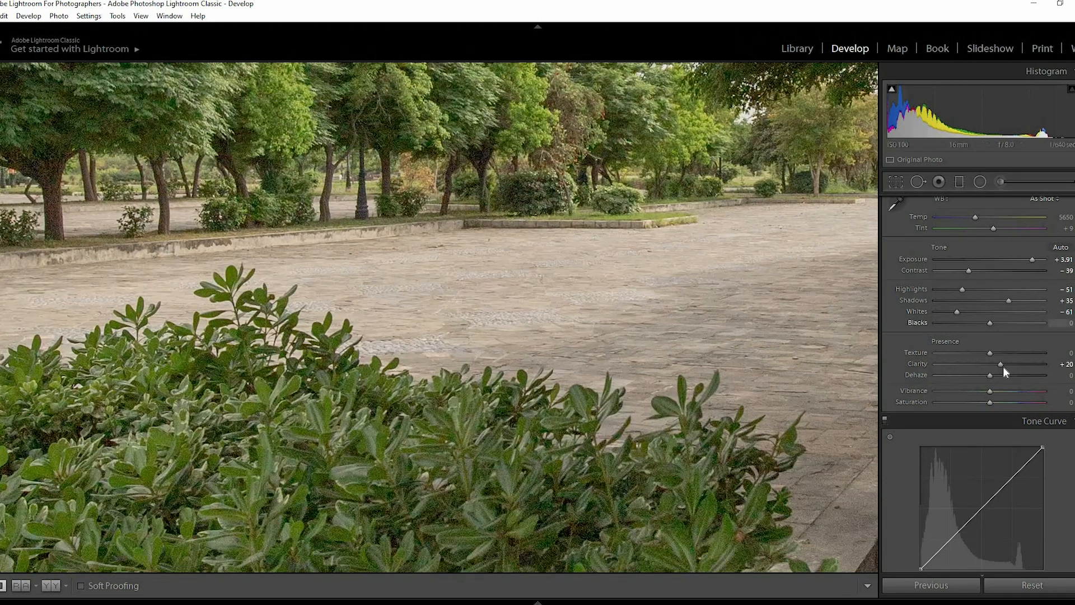
drag(1003, 365, 1007, 365)
click(586, 357)
Set the texture to +49 and vibrance to +24, and compare the before and after versions of the road photo.
click(1007, 353)
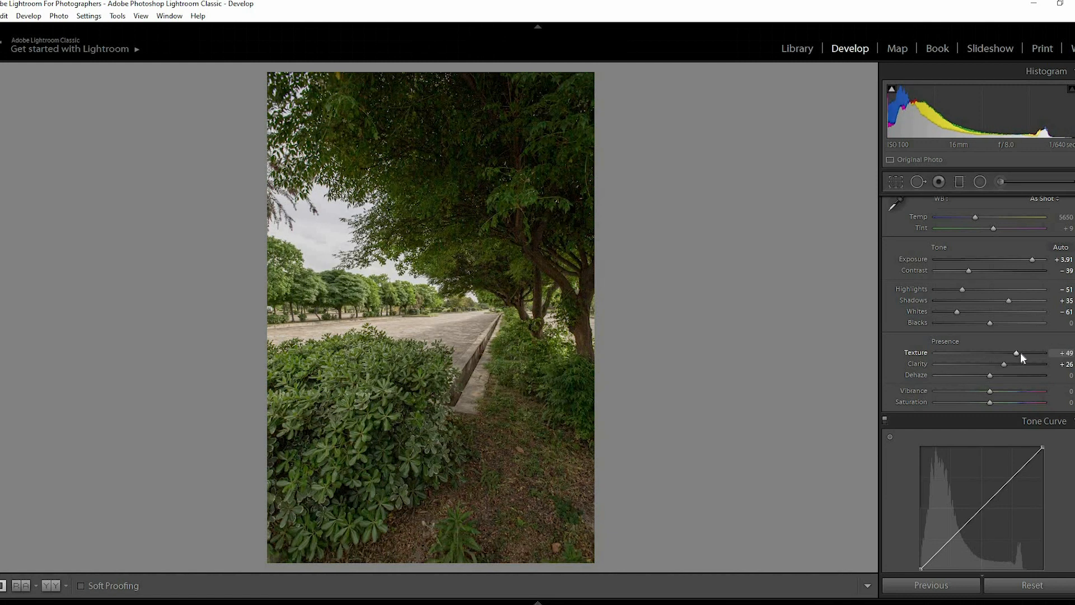
click(371, 320)
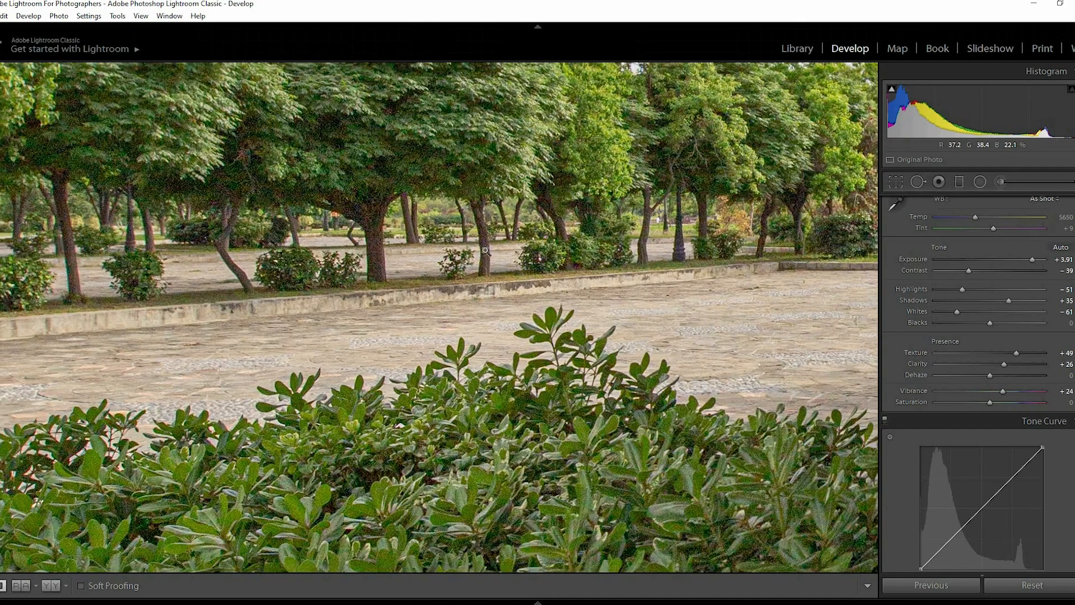
click(430, 341)
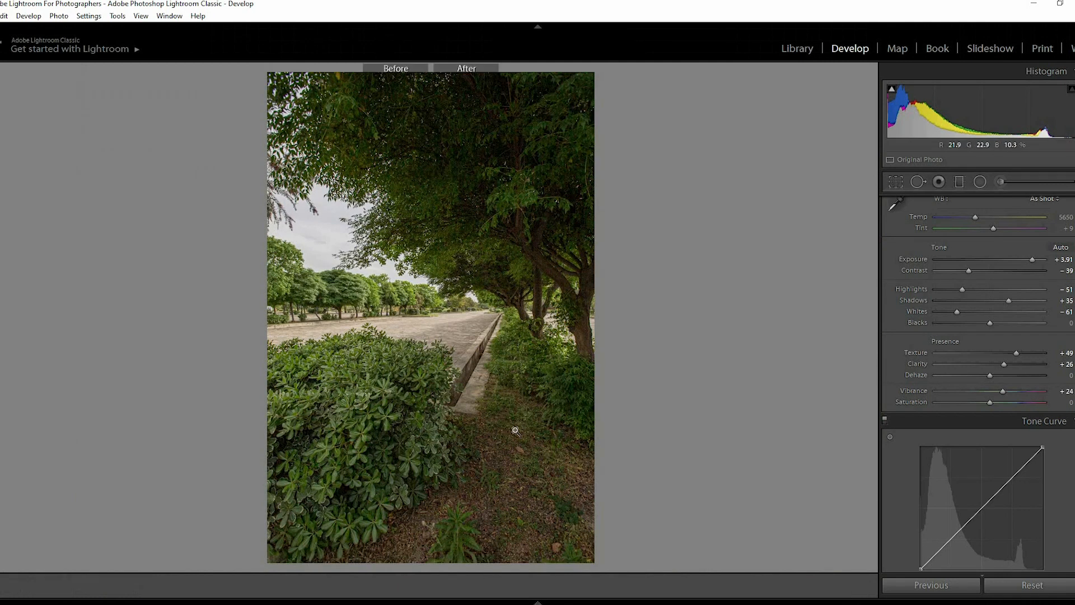
key(y)
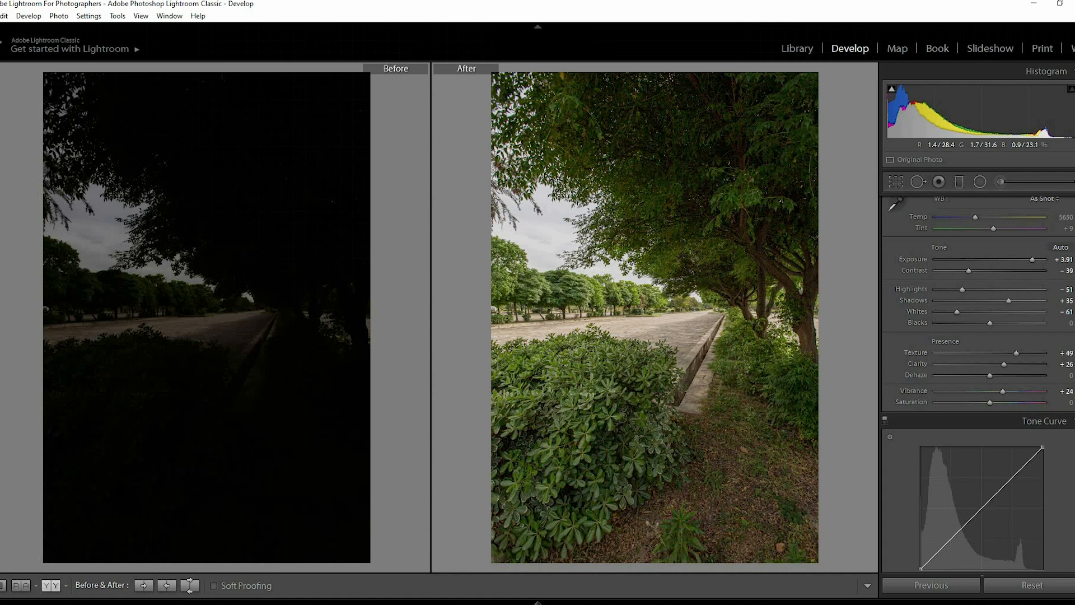
Raise the road photo's saturation to +17 and compare the edited version with the original side by side.
mouse_move(997, 401)
mouse_down()
mouse_move(1012, 402)
mouse_move(995, 401)
mouse_up()
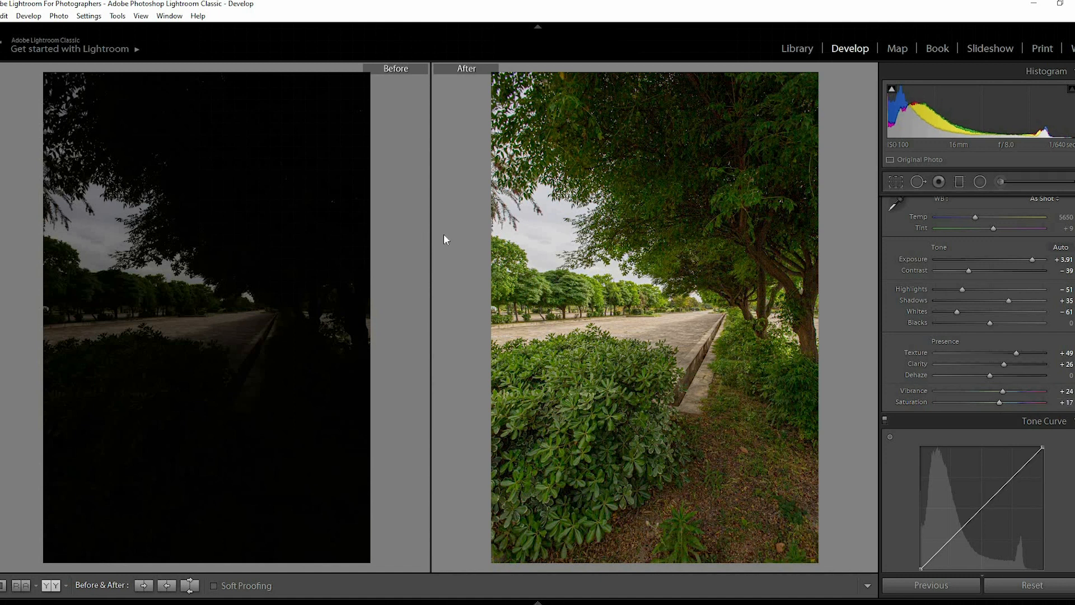
key(y)
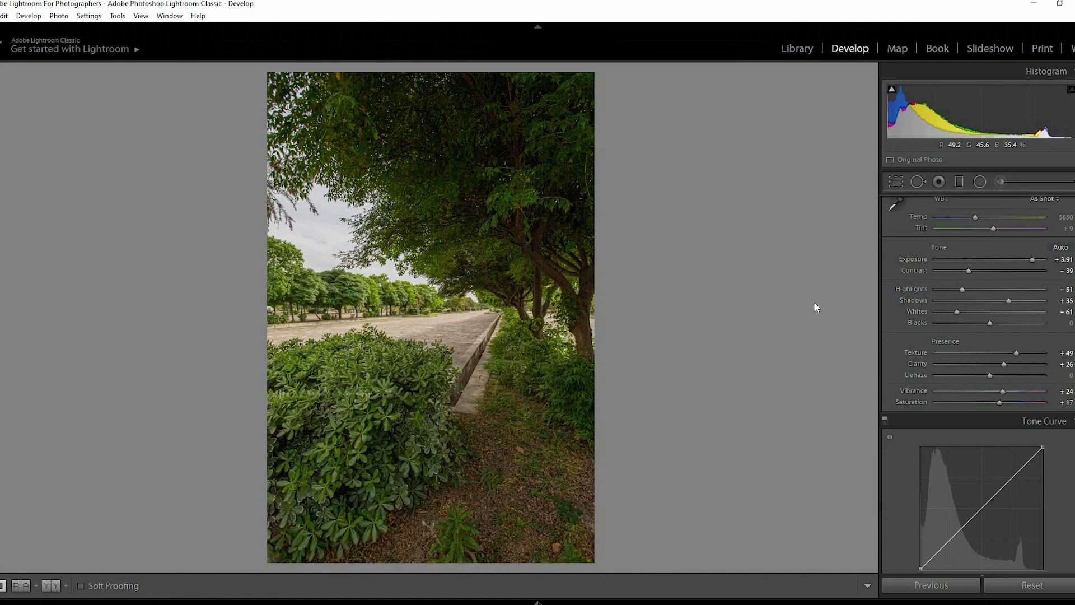
key(y)
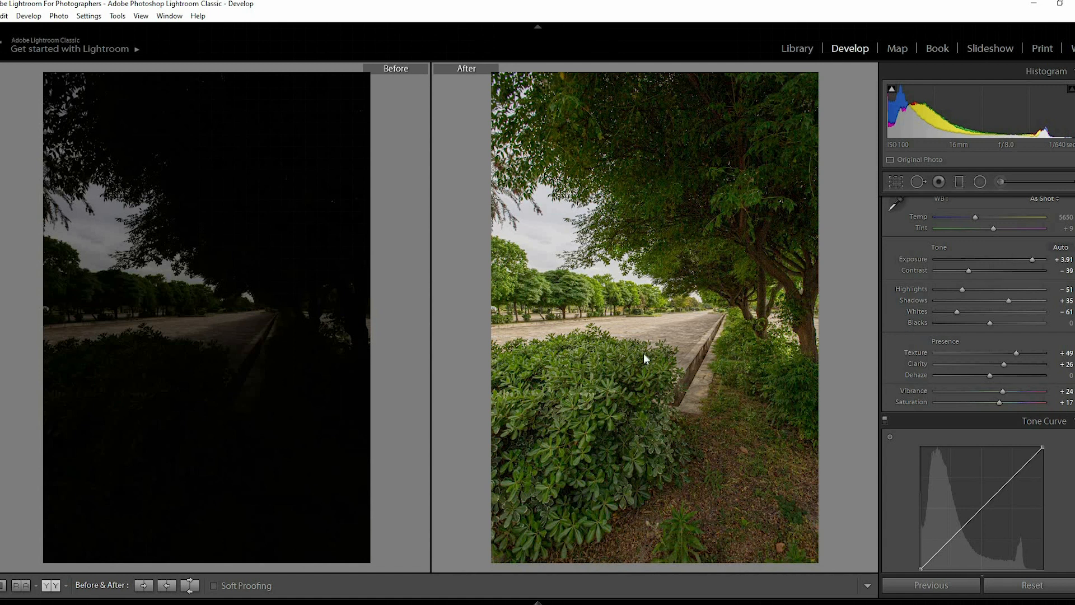
key(y)
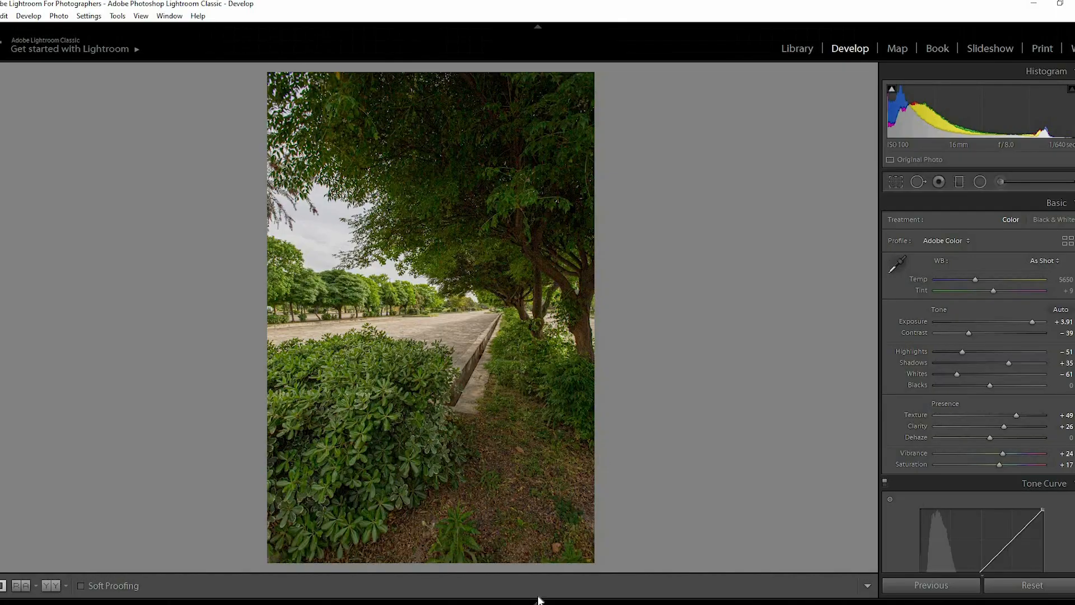
Open the product photo of the lotion tube and three lipsticks, and inspect the tube's base up close.
mouse_move(538, 601)
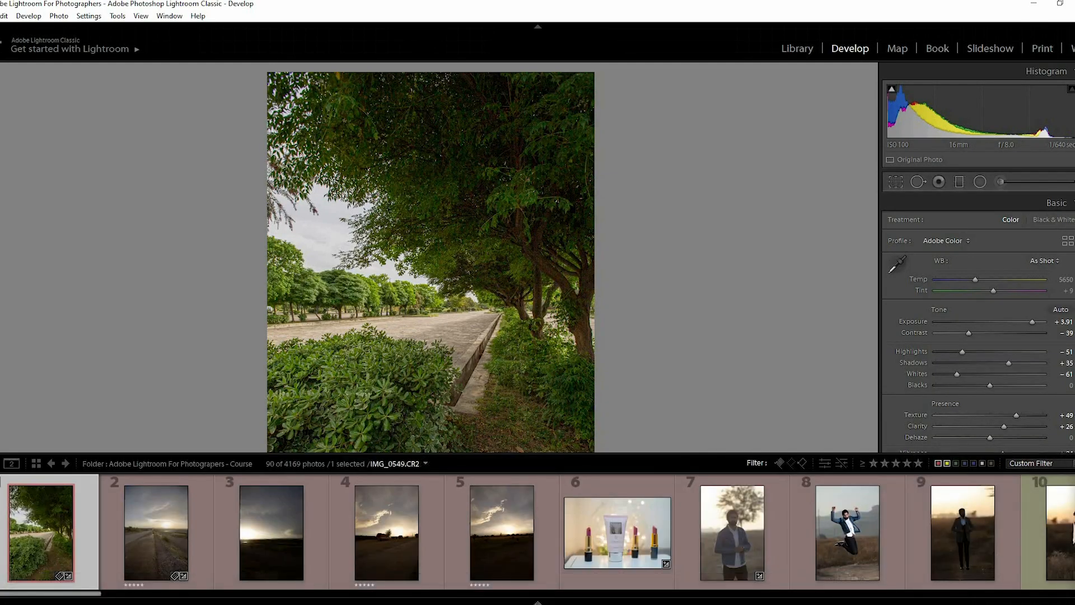
click(537, 602)
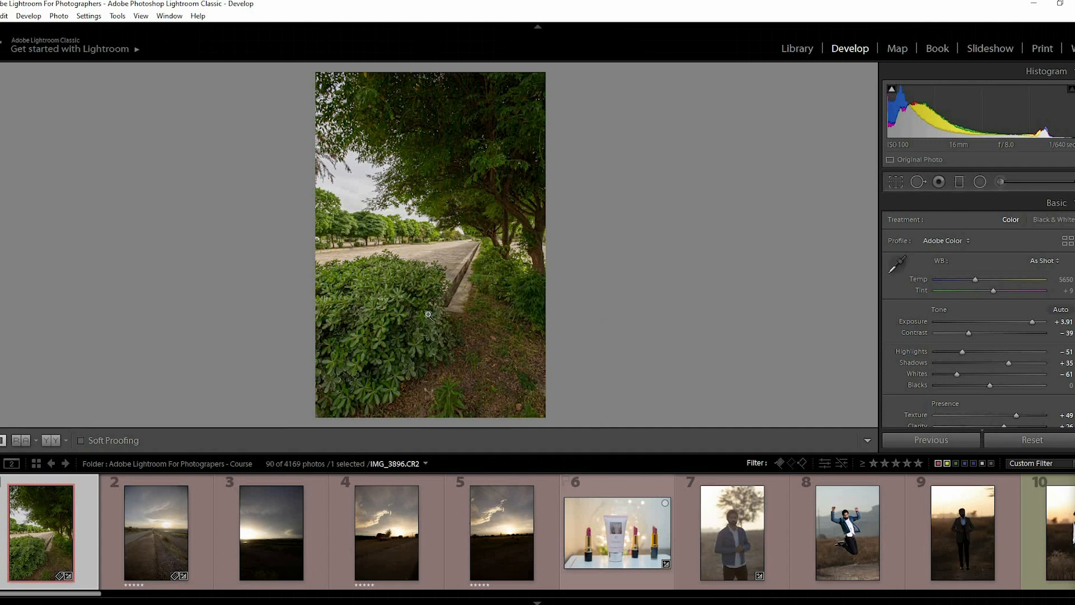
click(617, 532)
click(468, 371)
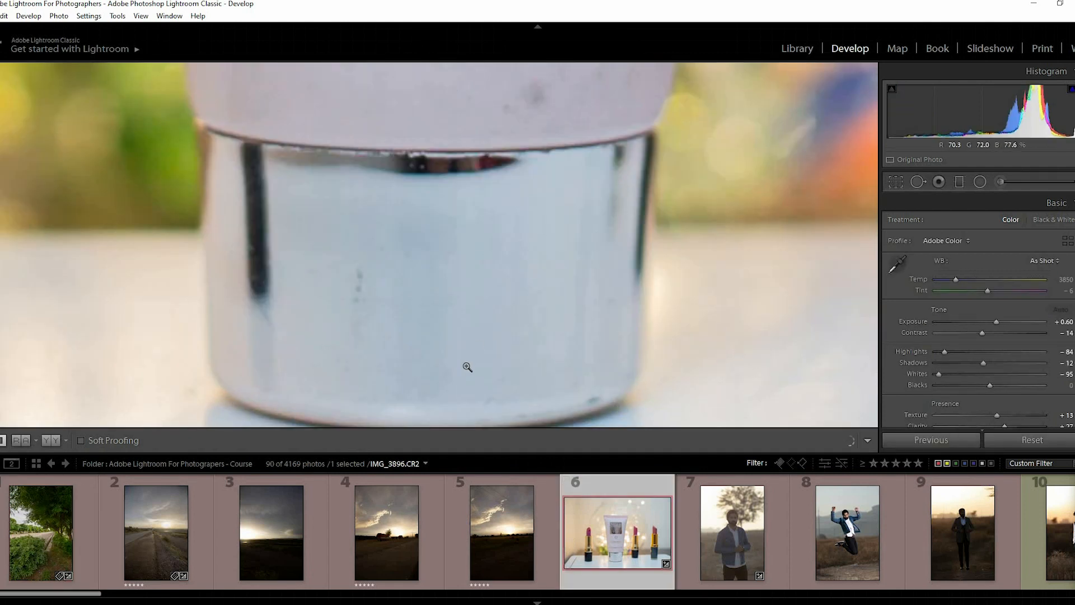
click(479, 331)
click(468, 341)
click(466, 340)
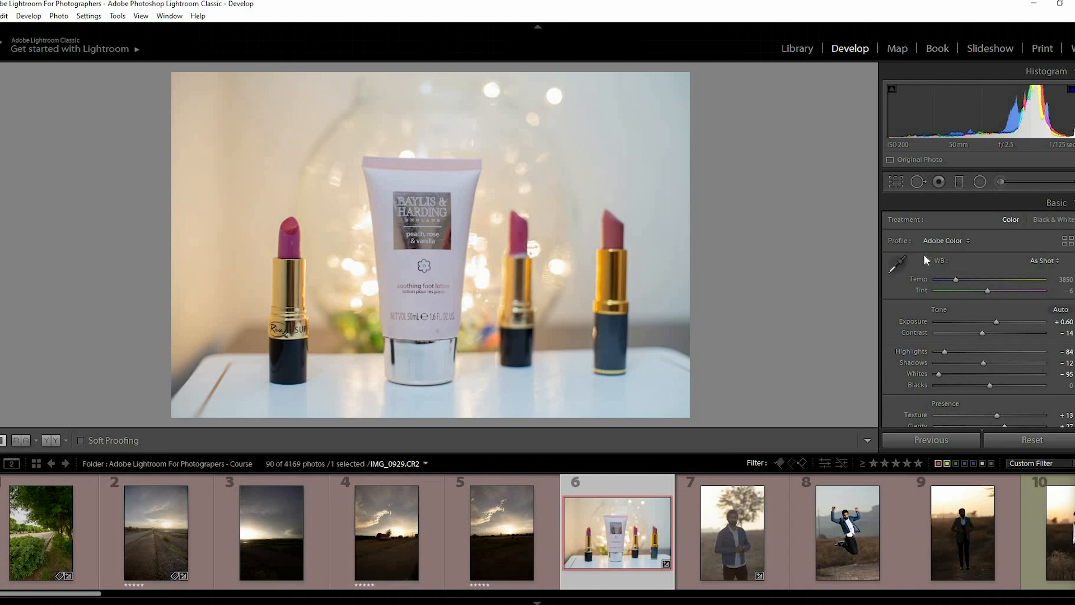
Try sampling the product photo's white balance from the tip of the rightmost lipstick.
click(899, 265)
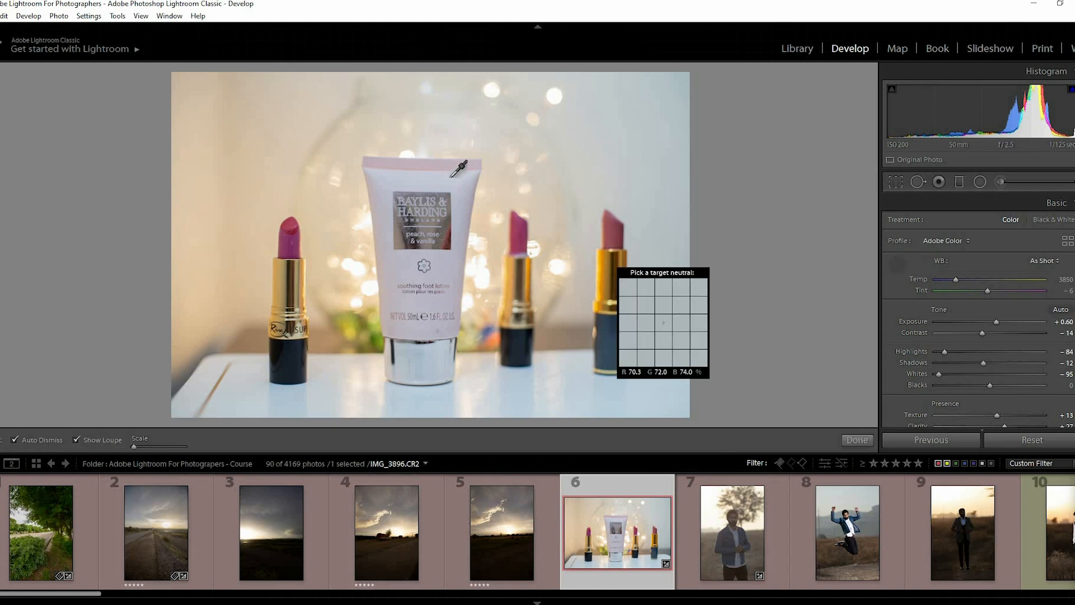
click(614, 229)
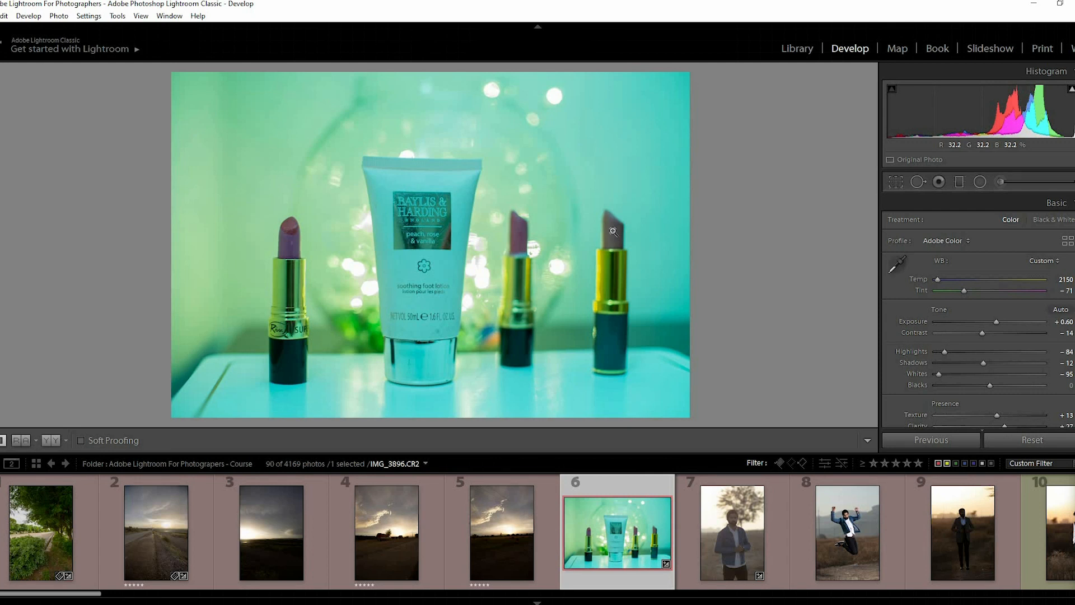
Resample the product photo's white balance from the white tabletop and warm the temperature to 3848.
click(899, 264)
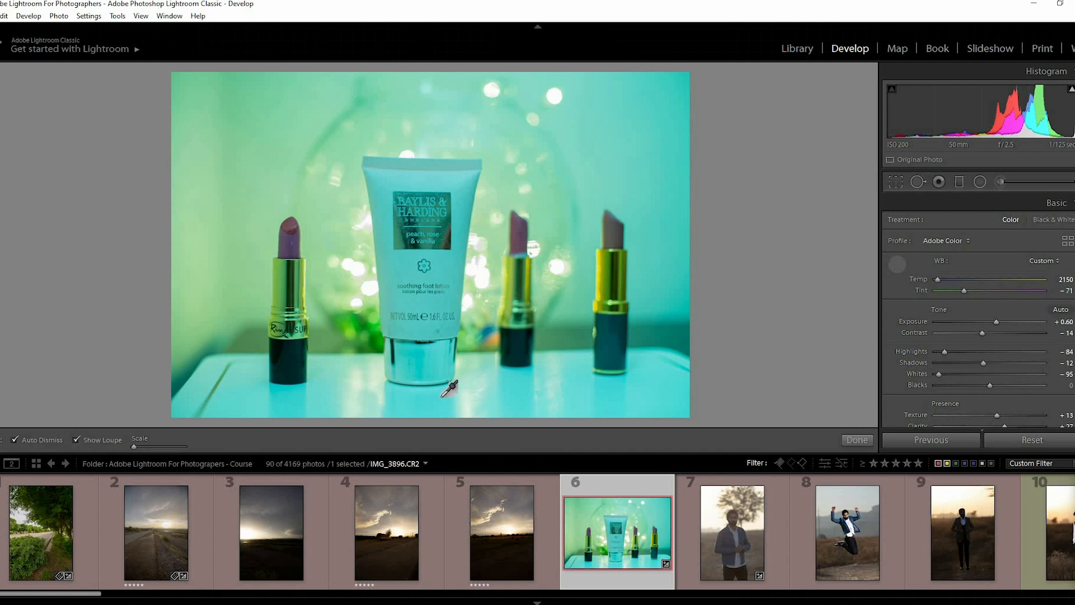
click(470, 413)
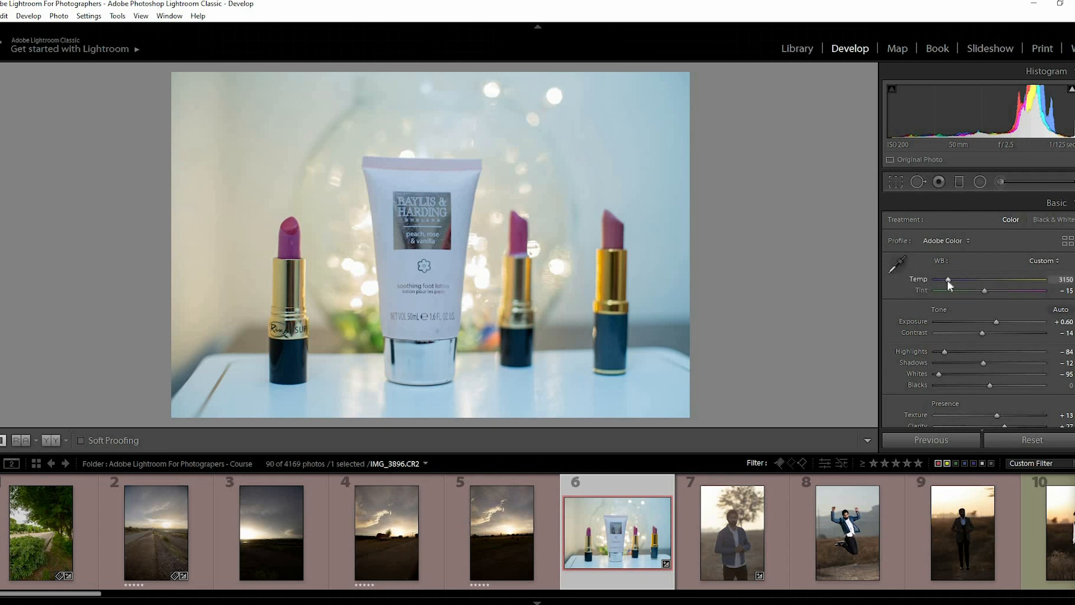
drag(949, 280, 952, 280)
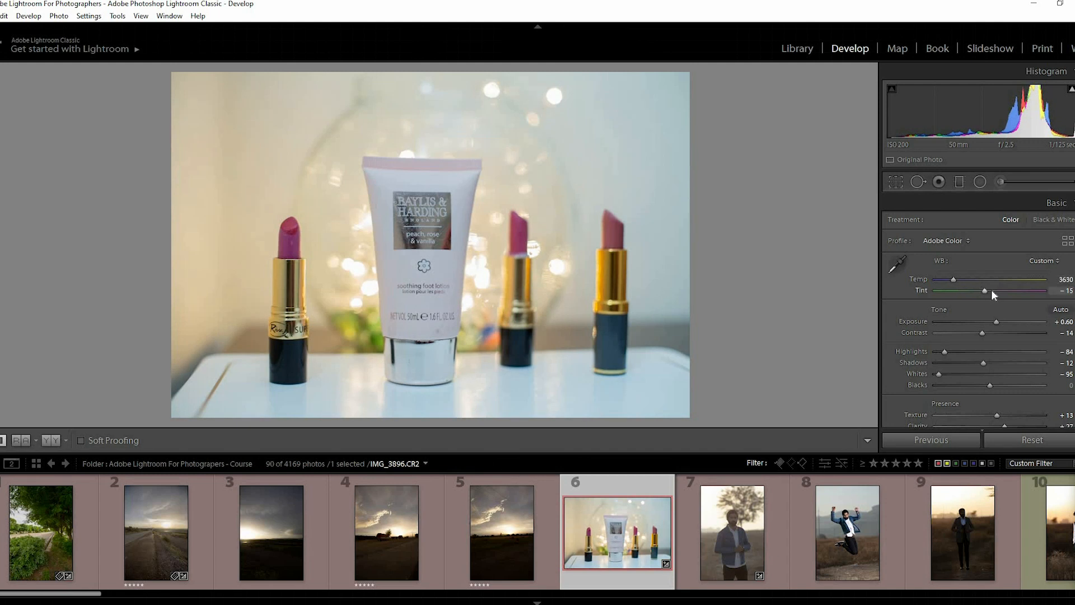
drag(997, 290, 955, 278)
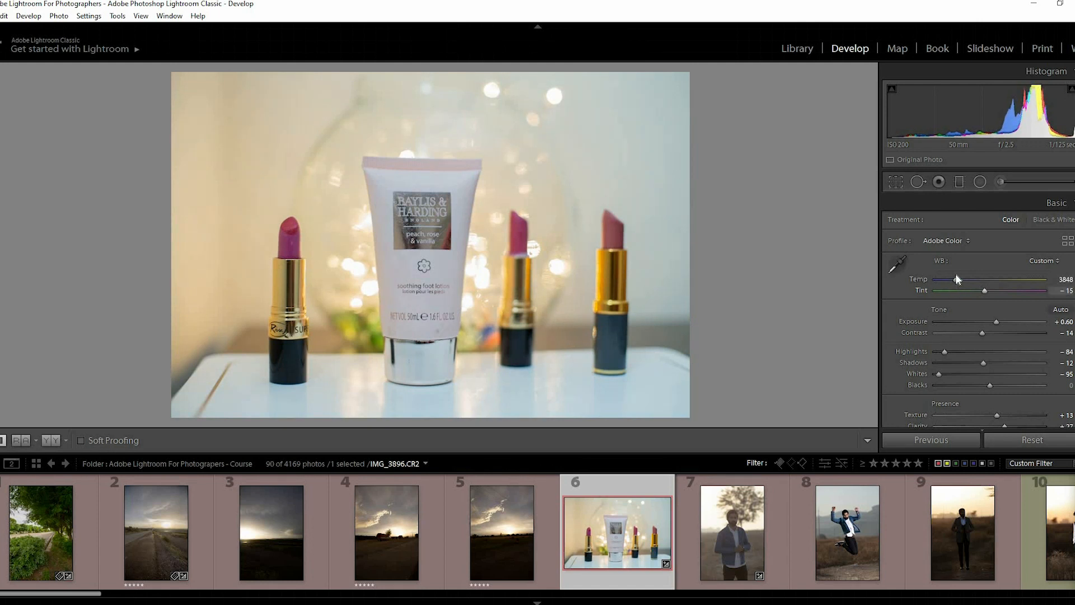
Try the As Shot, Auto, Daylight, Tungsten and Flash white balance presets on the product photo, and return to As Shot.
click(1042, 259)
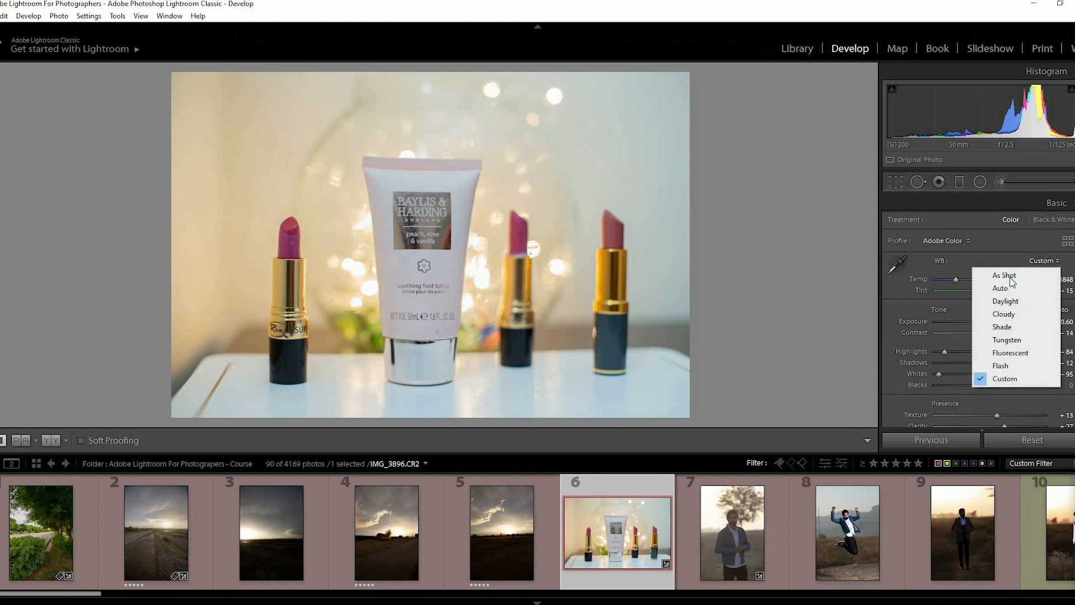
click(1020, 275)
click(1044, 261)
click(1000, 288)
click(1045, 260)
click(1008, 301)
click(1045, 260)
click(1007, 339)
click(1044, 261)
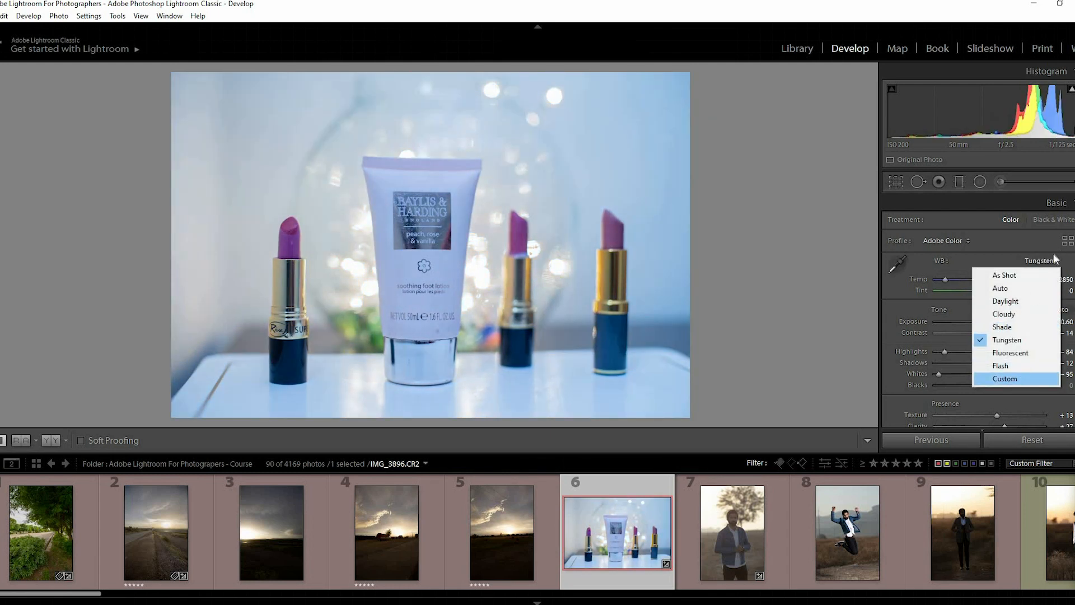
click(1000, 365)
click(1044, 260)
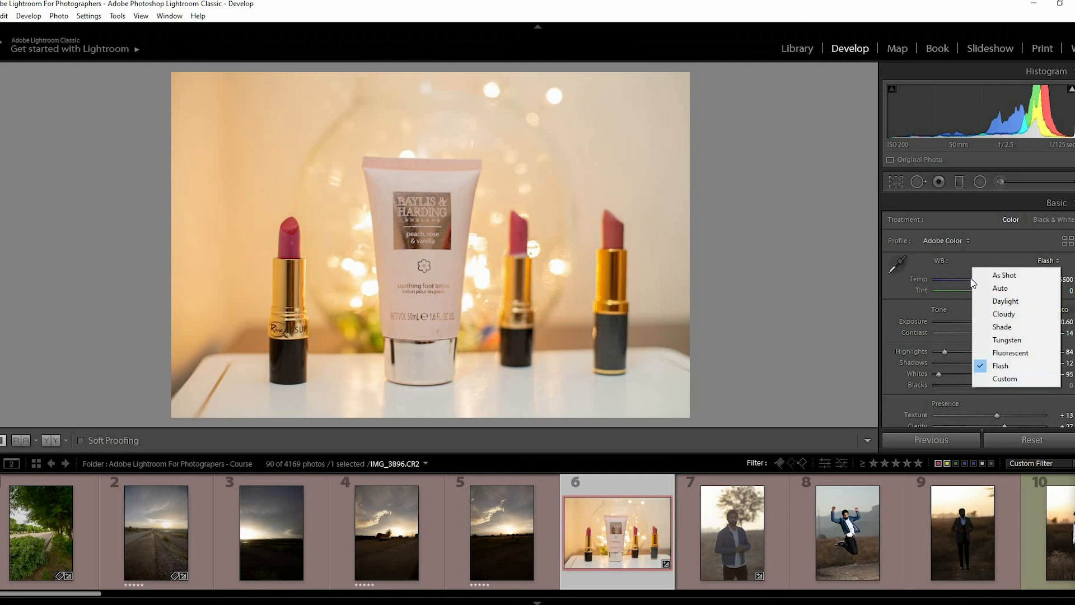
click(1003, 275)
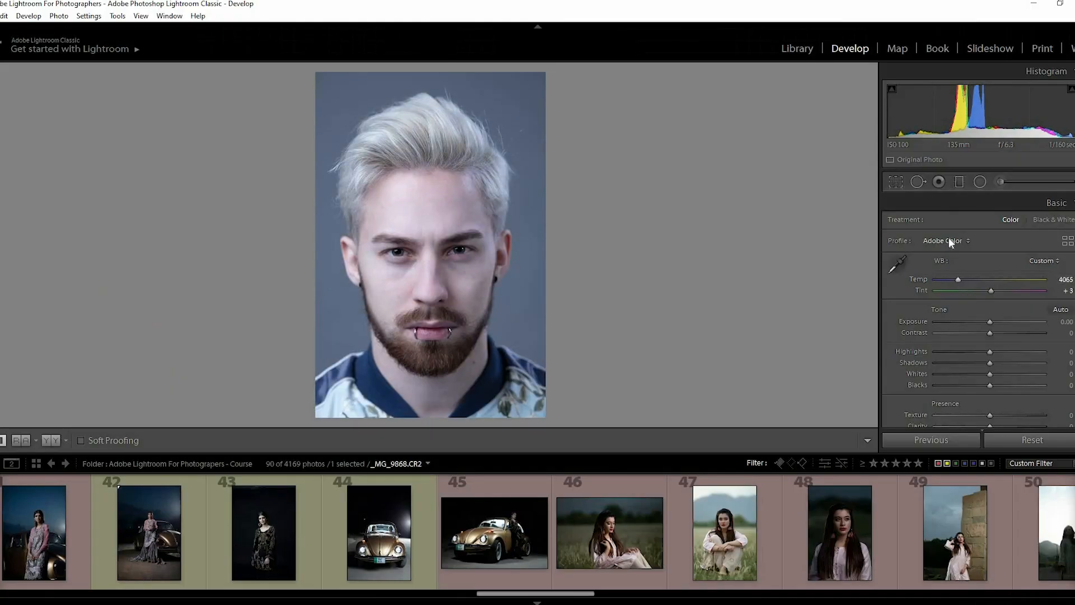
Try the Adobe Portrait, Adobe Standard v2, Adobe Color and Adobe Monochrome profiles on the bearded man's portrait.
click(955, 241)
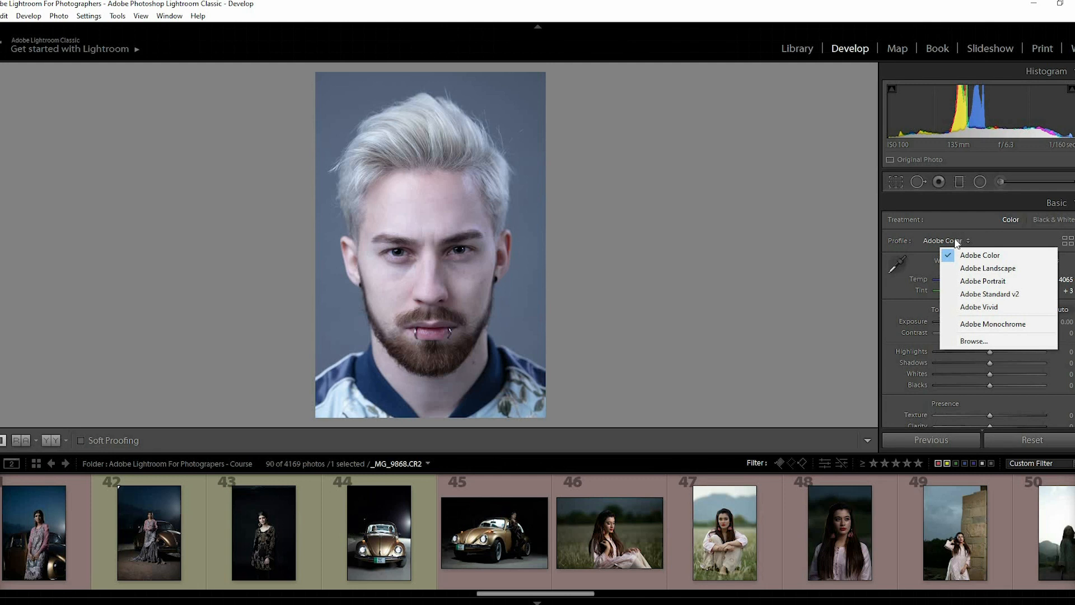
click(977, 281)
click(955, 241)
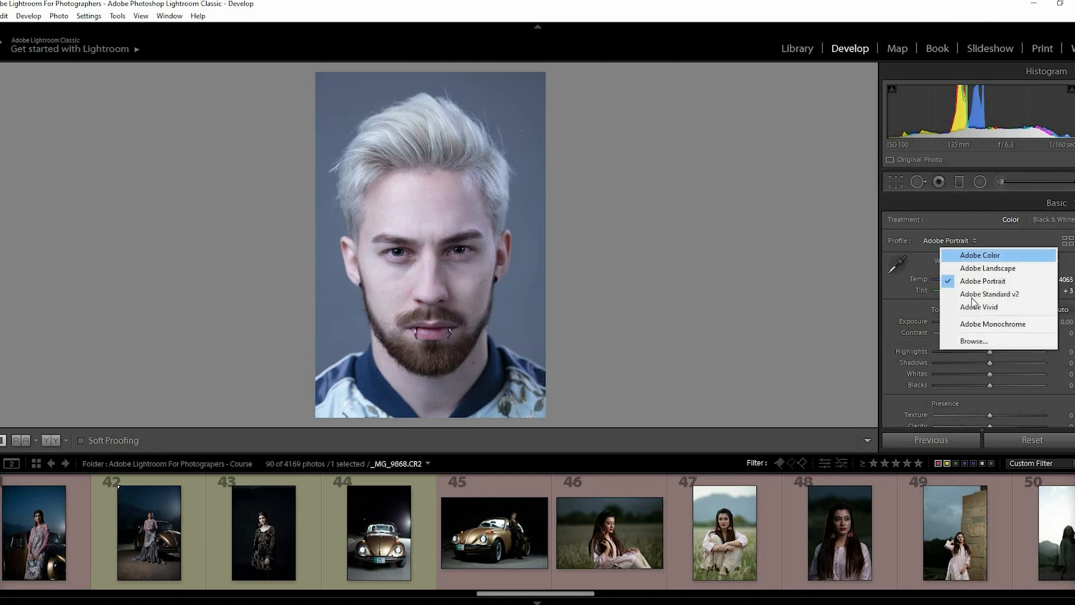
click(985, 294)
click(974, 240)
click(977, 254)
click(968, 241)
click(985, 324)
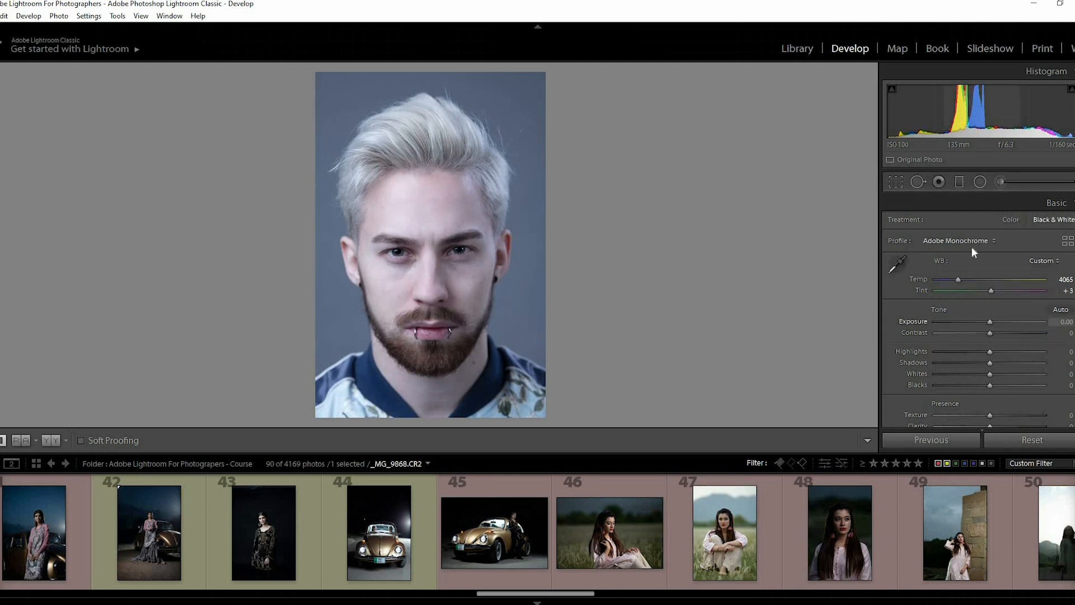
Preview the Adobe Raw, Artistic and Vintage profiles on the portrait in the Profile Browser.
click(966, 241)
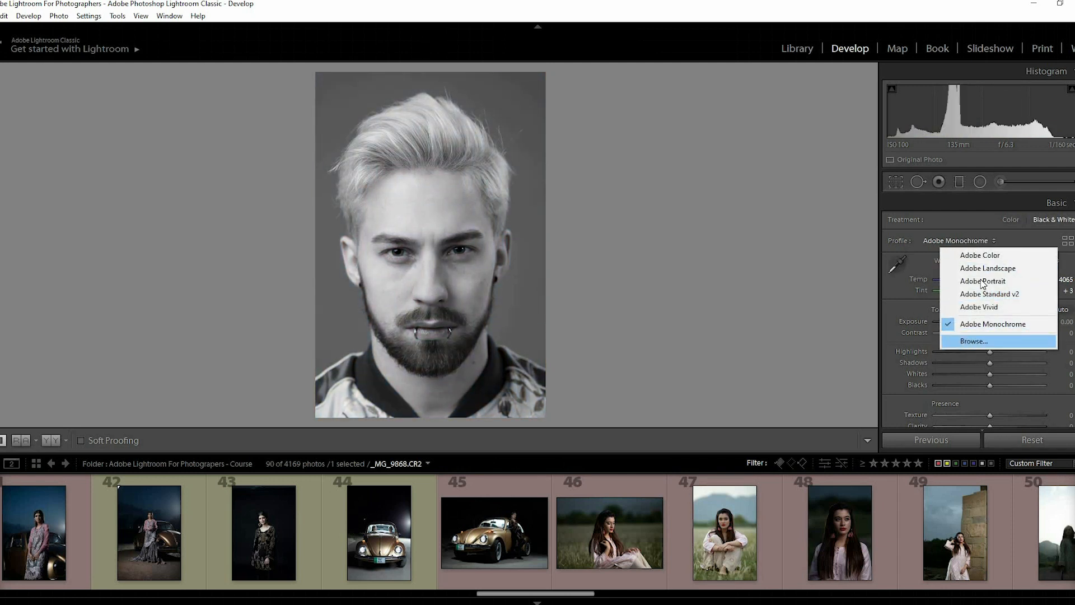
click(988, 339)
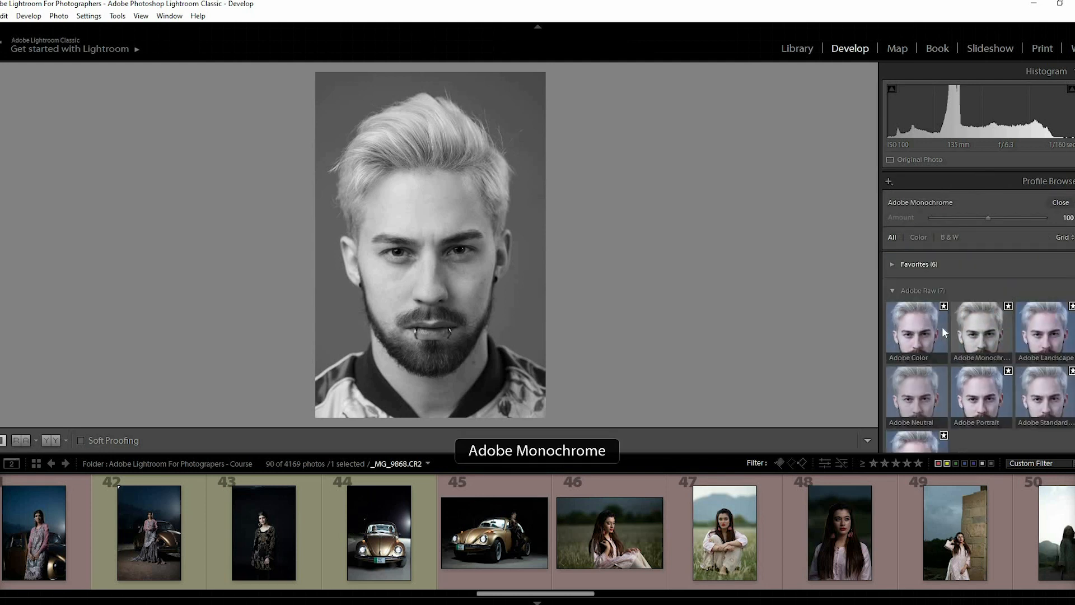
scroll(1053, 353, down, 1)
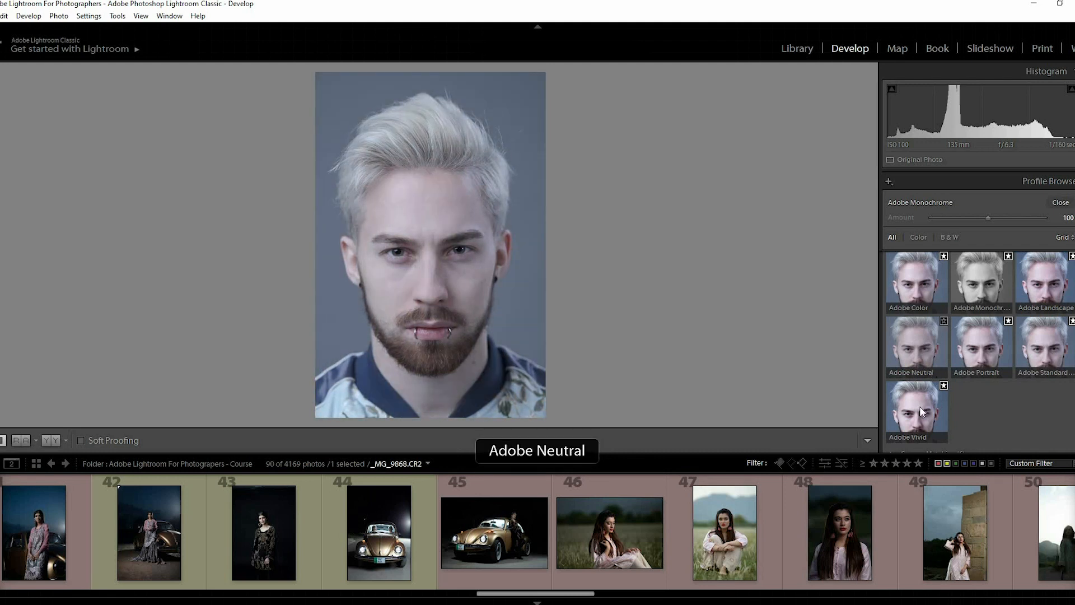
scroll(962, 399, down, 2)
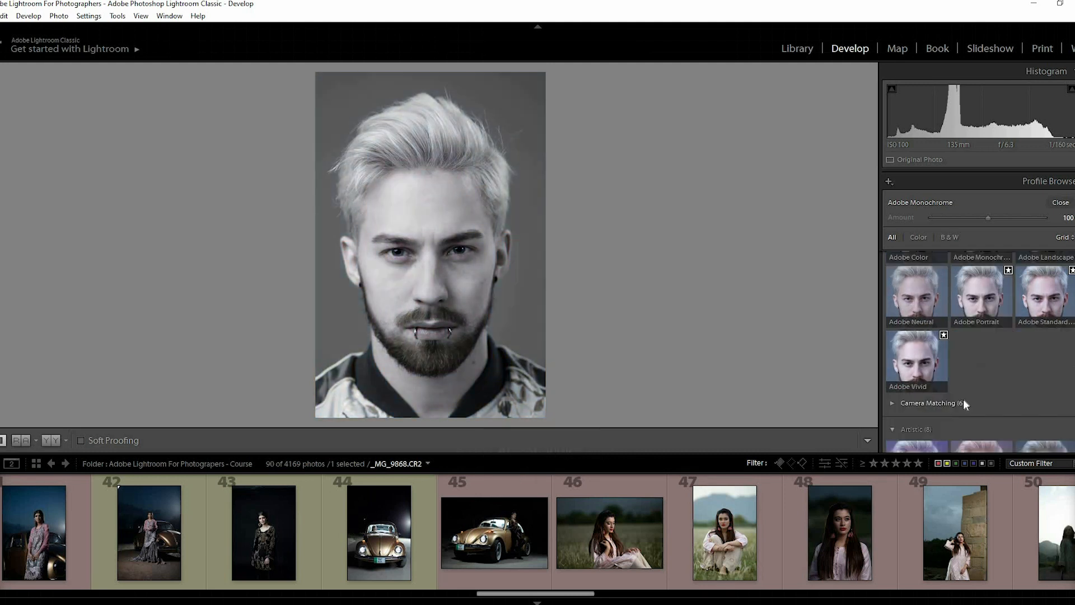
scroll(989, 332, down, 2)
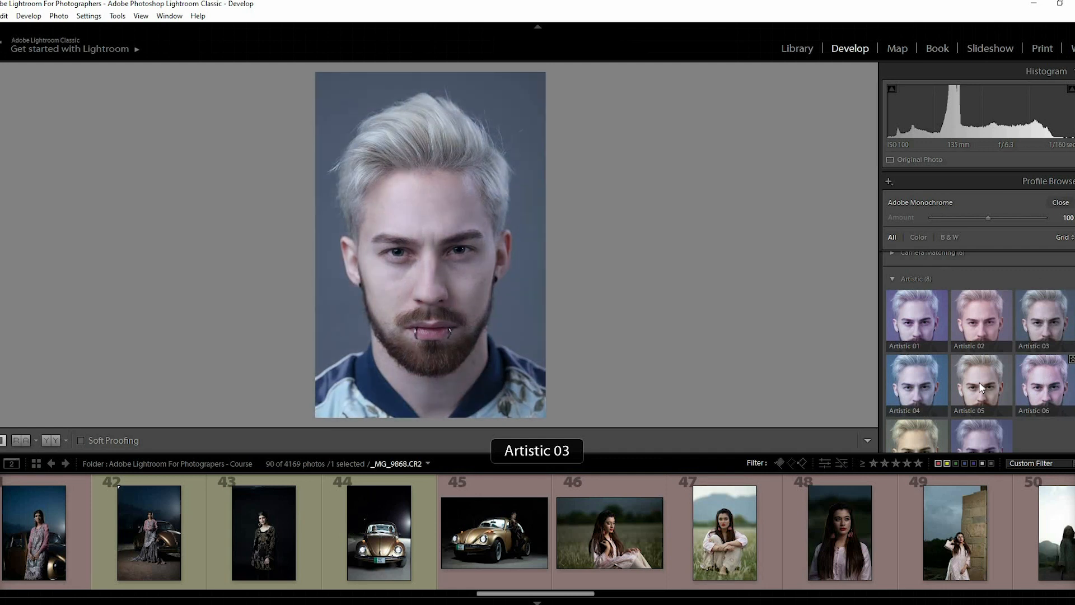
scroll(926, 370, down, 2)
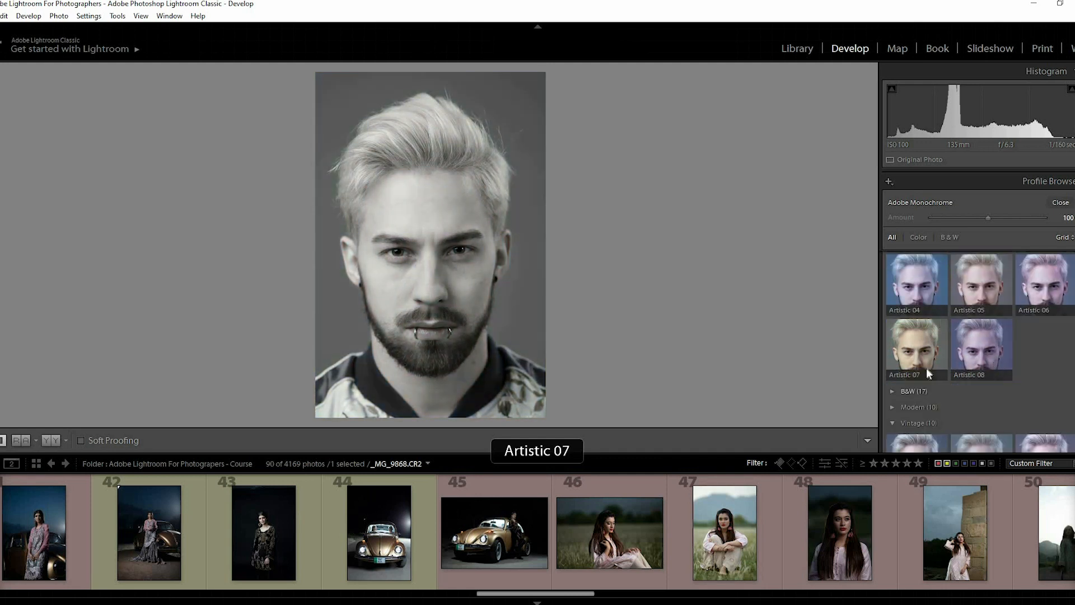
scroll(951, 360, down, 3)
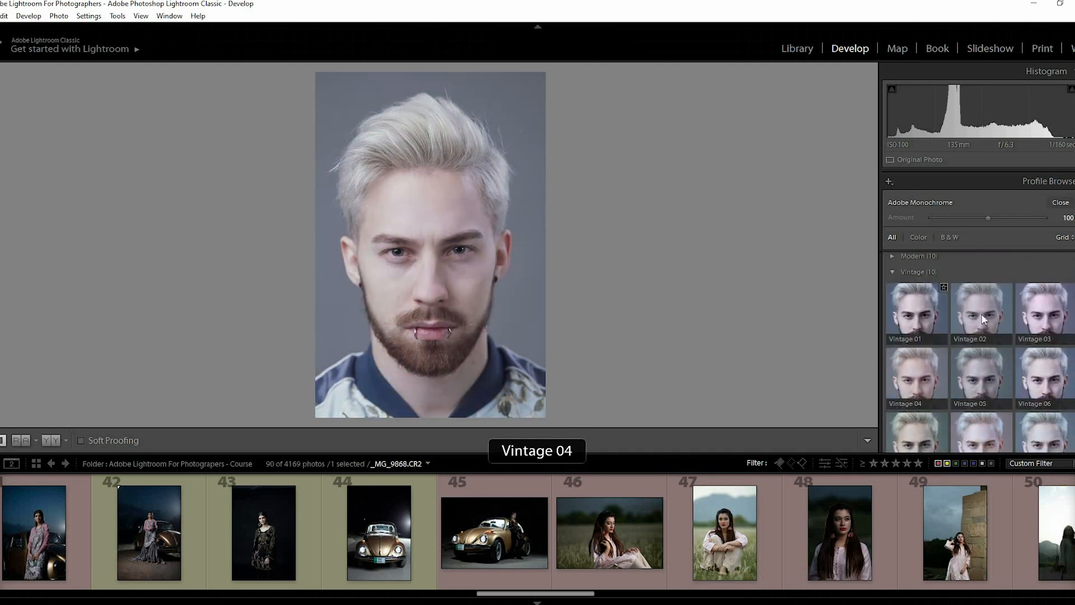
scroll(919, 365, down, 2)
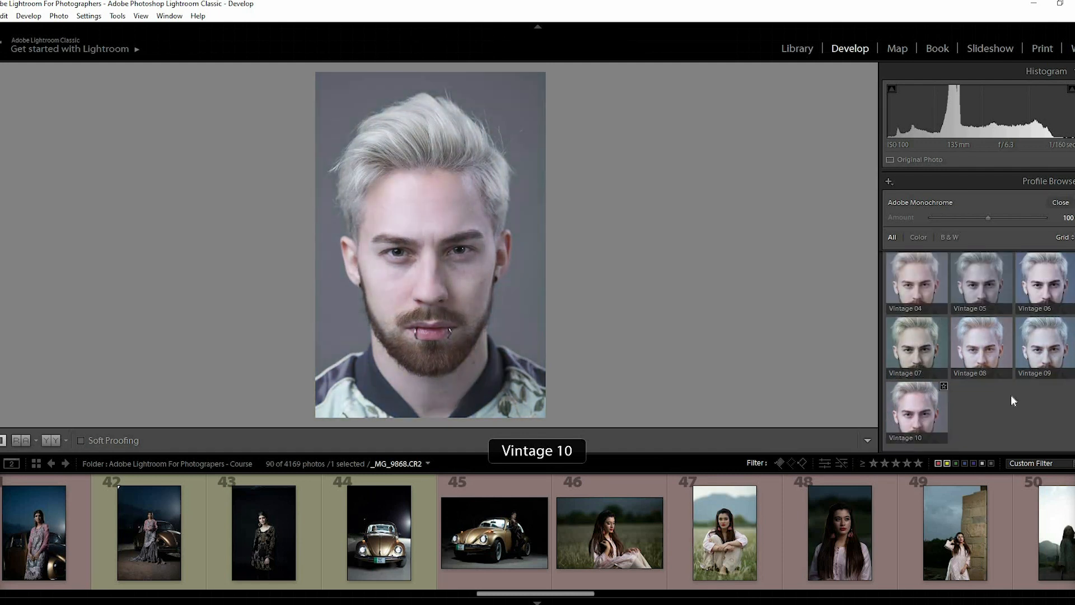
Return to the Adobe Raw profiles and apply Adobe Vivid to the portrait.
scroll(996, 412, up, 1)
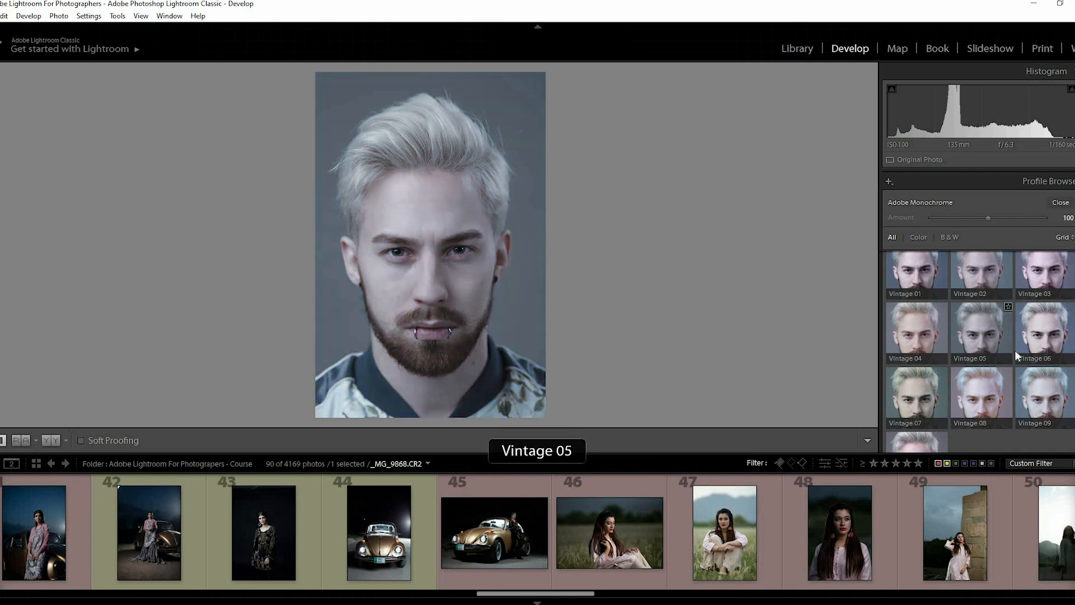
scroll(987, 356, up, 3)
scroll(986, 356, up, 5)
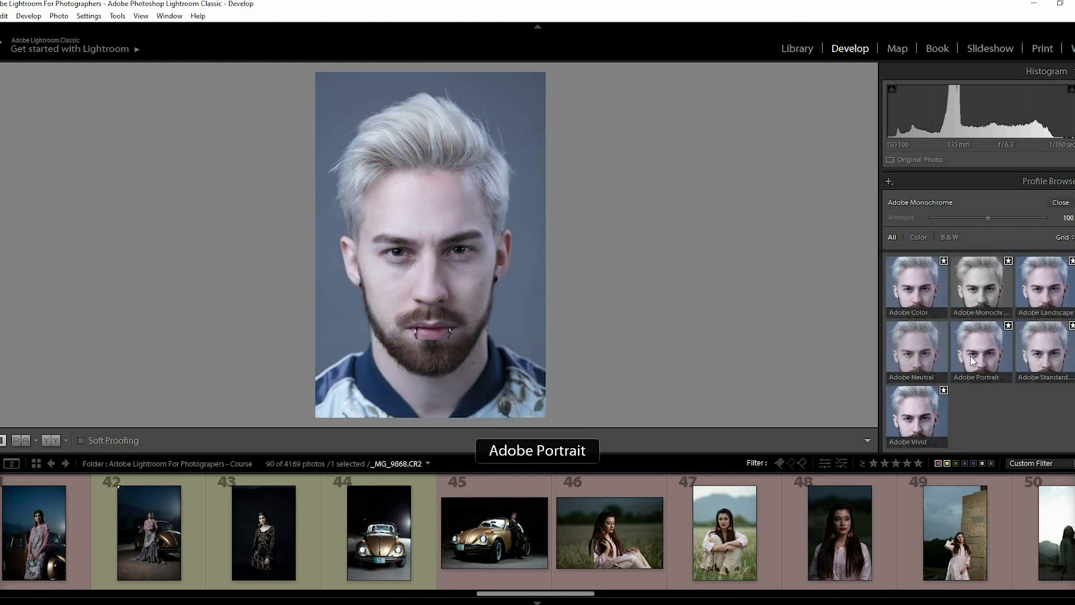
scroll(970, 357, up, 1)
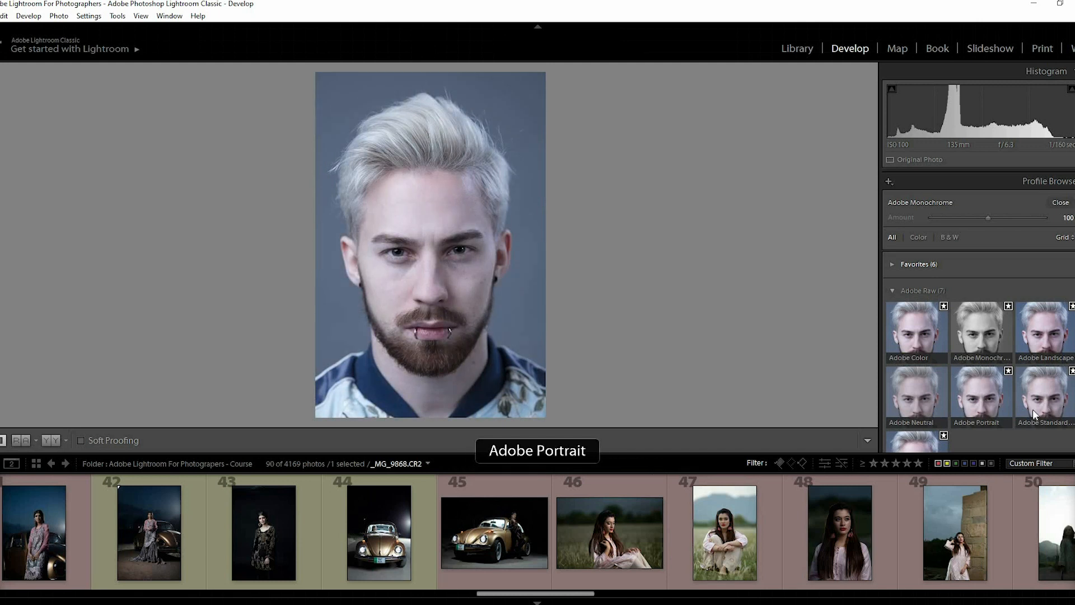
scroll(918, 421, down, 1)
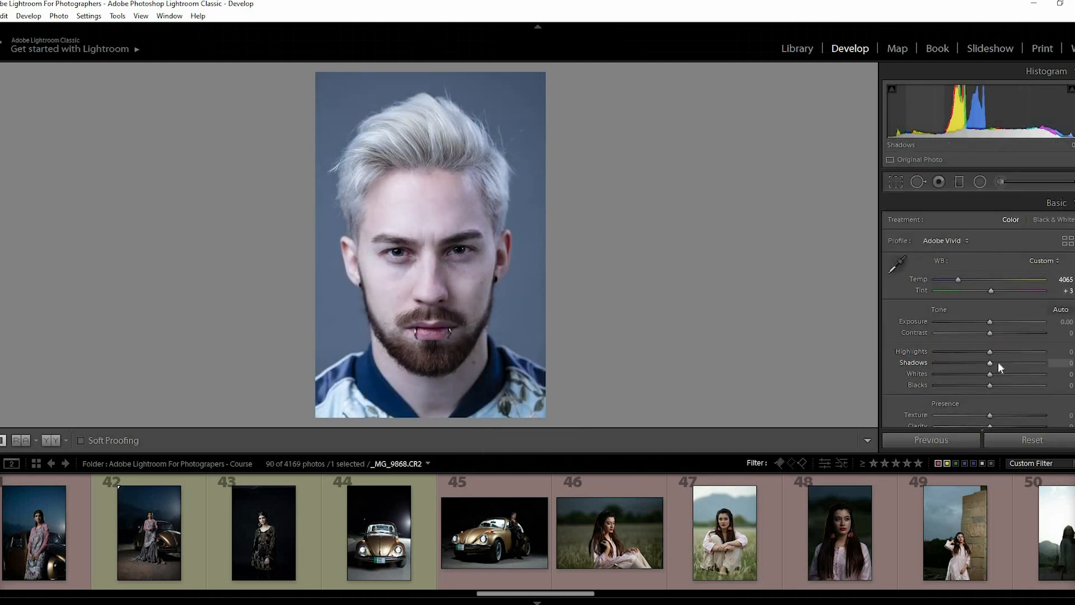
Set the bearded man's portrait to Exposure +0.22, Contrast -38, Highlights -20, Shadows +45 and Whites -21, and compare before and after.
drag(997, 362, 1014, 363)
drag(964, 332, 992, 324)
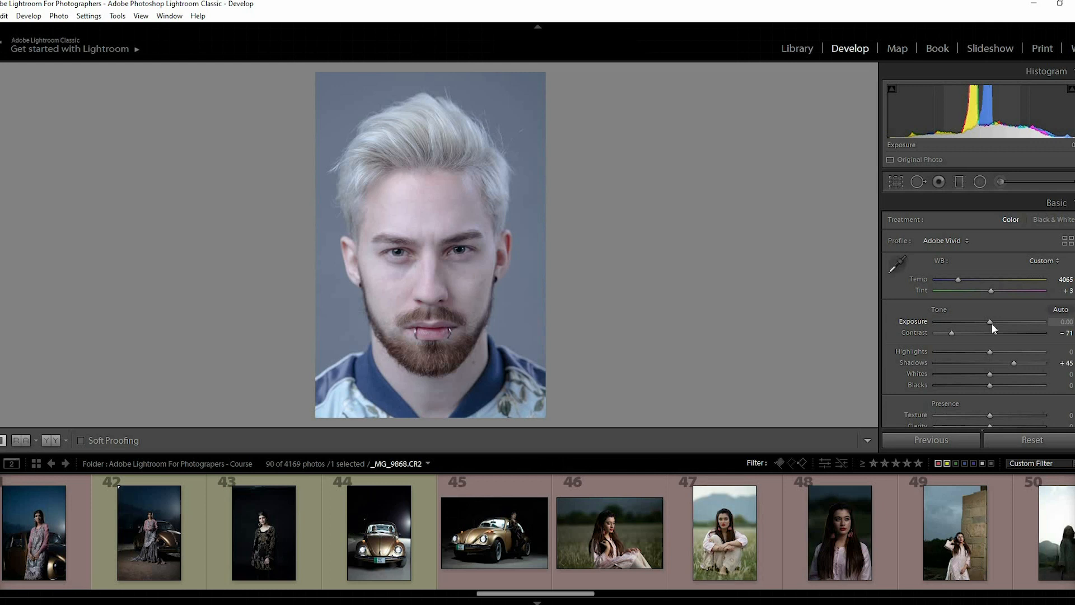
click(979, 374)
click(979, 352)
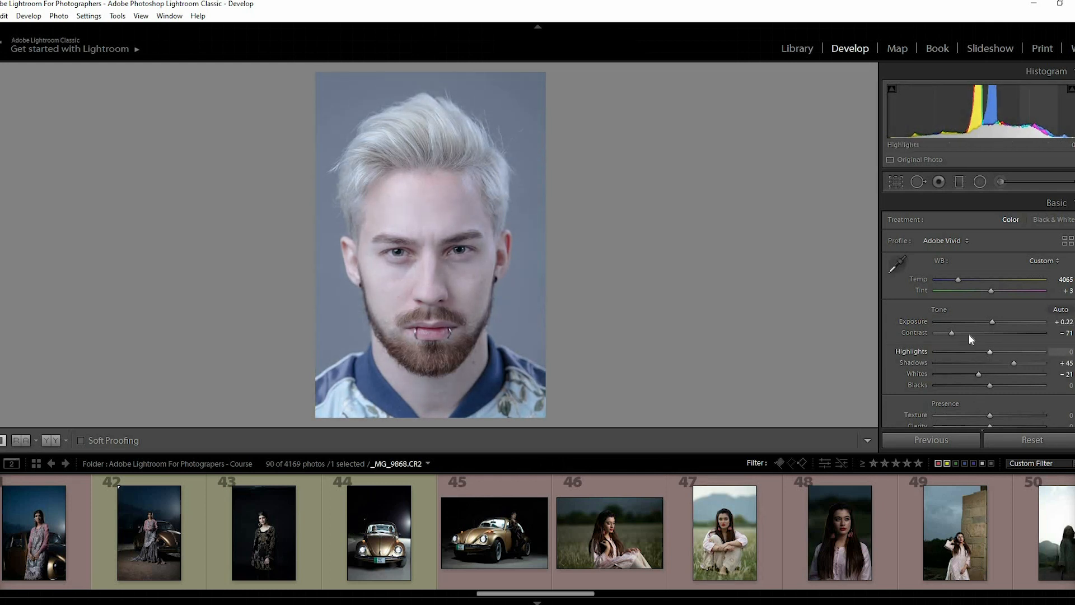
click(969, 333)
drag(970, 334, 971, 333)
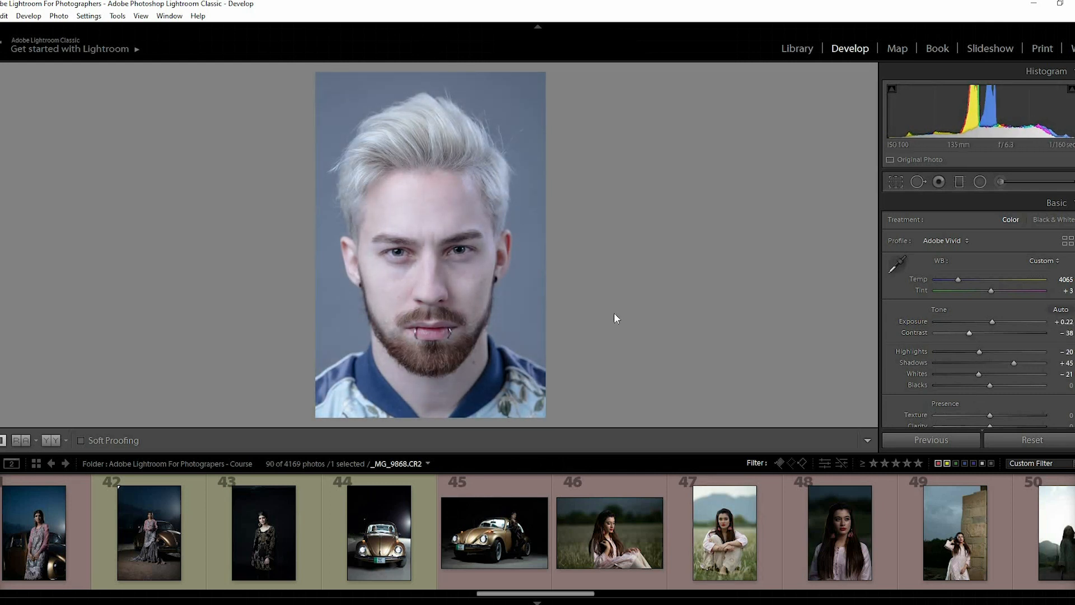
key(y)
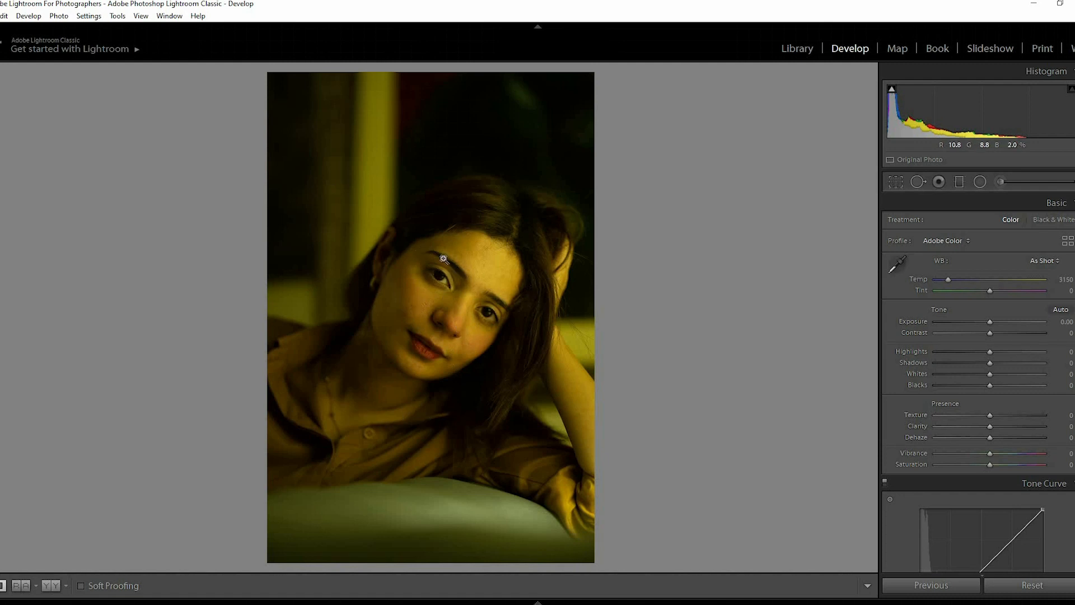
Set the woman's portrait to Exposure +1.30, and refine its Auto white balance to Temp 2815 and Tint +34.
click(1000, 323)
drag(1001, 324, 1004, 324)
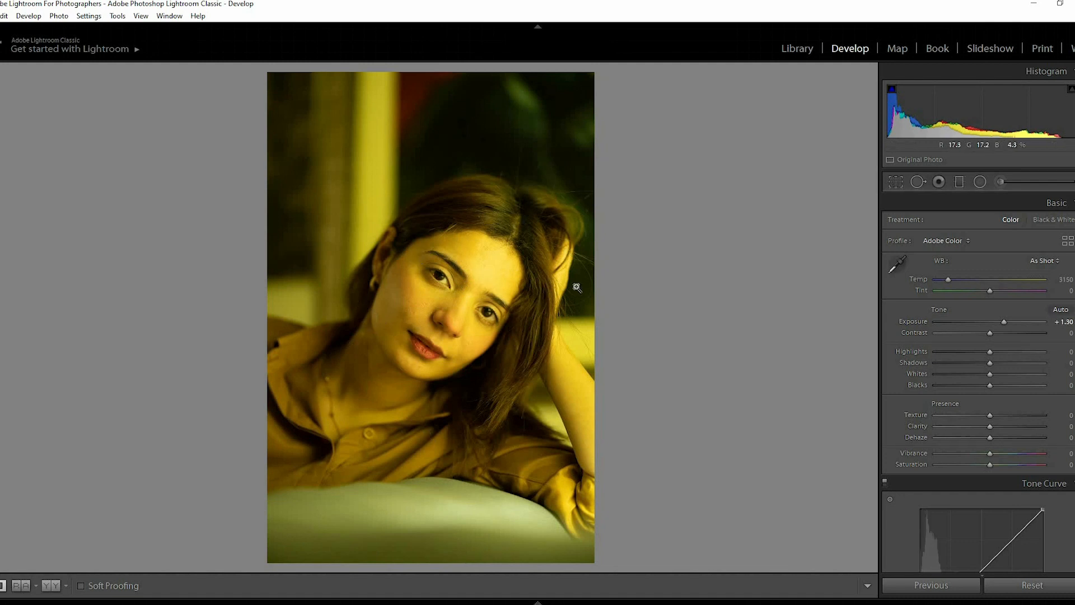
click(1043, 262)
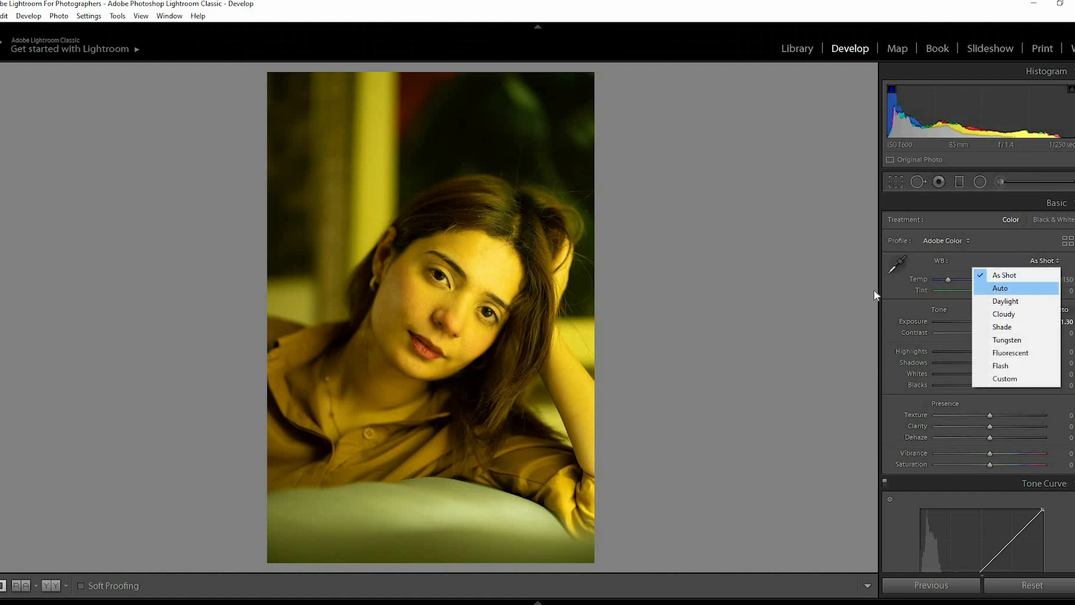
click(1026, 289)
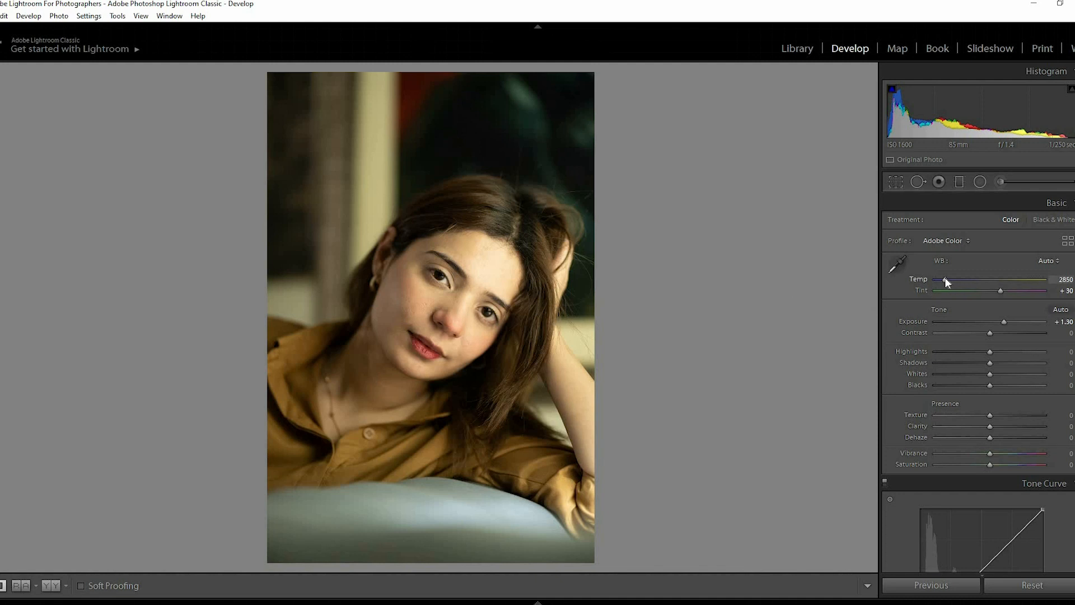
drag(1001, 290, 1002, 290)
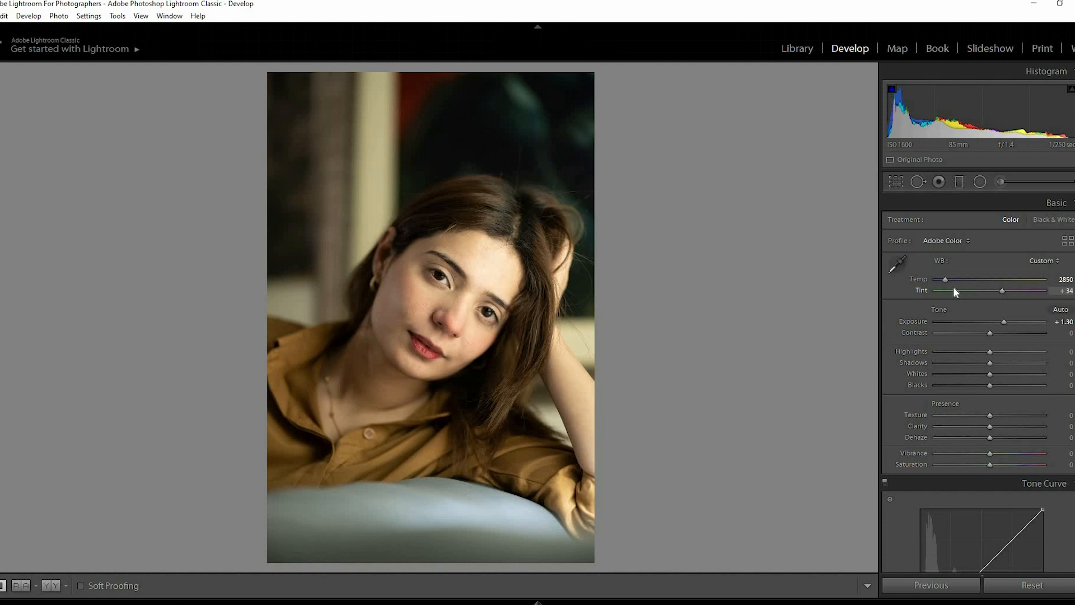
drag(943, 280, 942, 280)
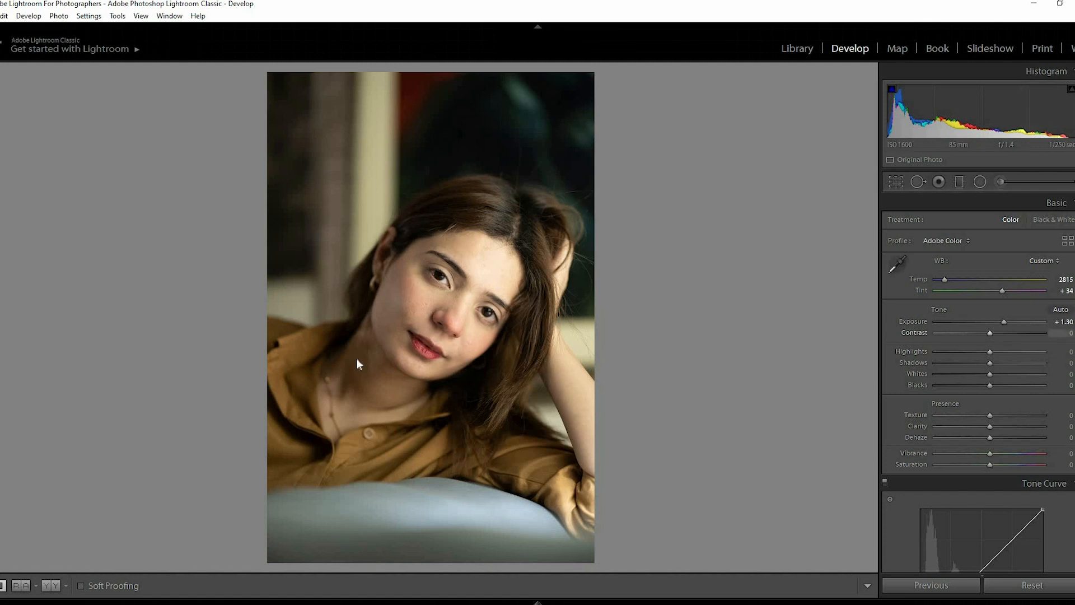
drag(385, 346, 512, 387)
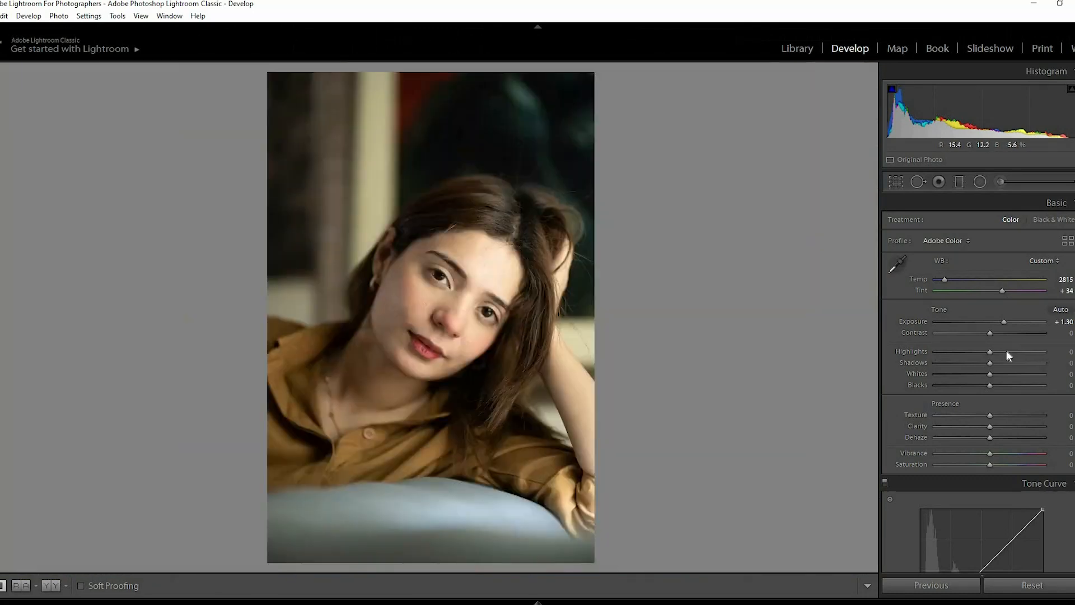
Soften the tones of the woman's portrait with Contrast -29, Highlights -38, Shadows +52 and Whites -28.
click(953, 333)
click(957, 333)
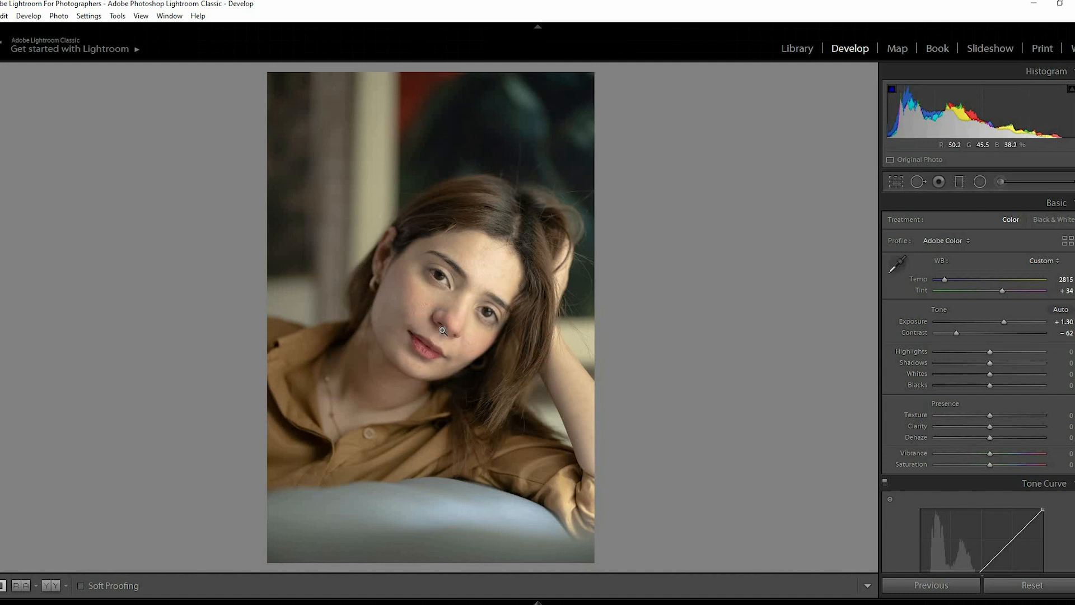
click(966, 351)
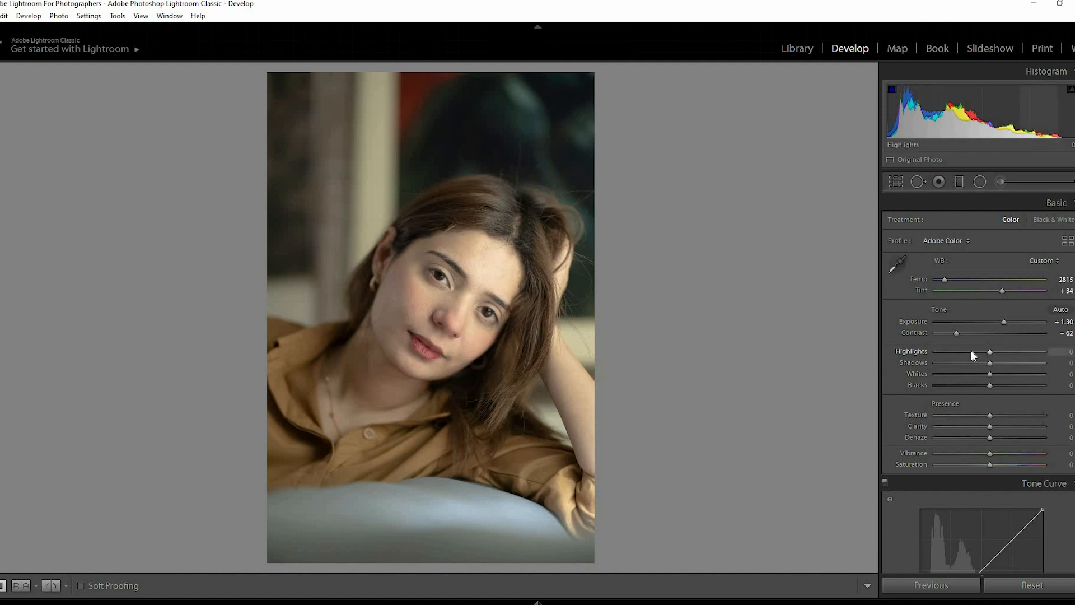
click(969, 351)
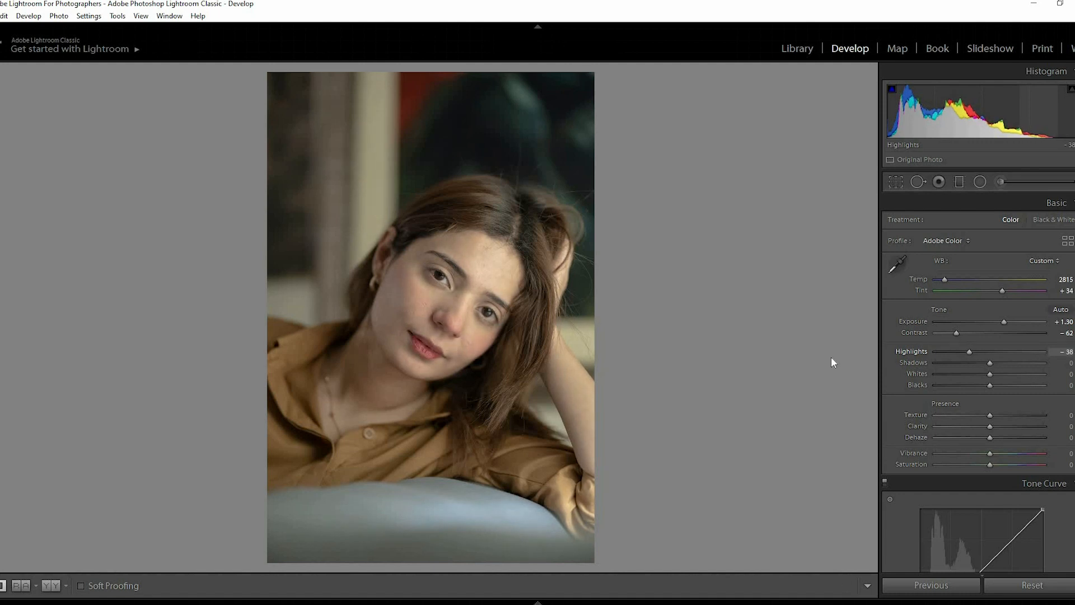
drag(997, 367, 1015, 367)
drag(988, 374, 984, 350)
click(973, 332)
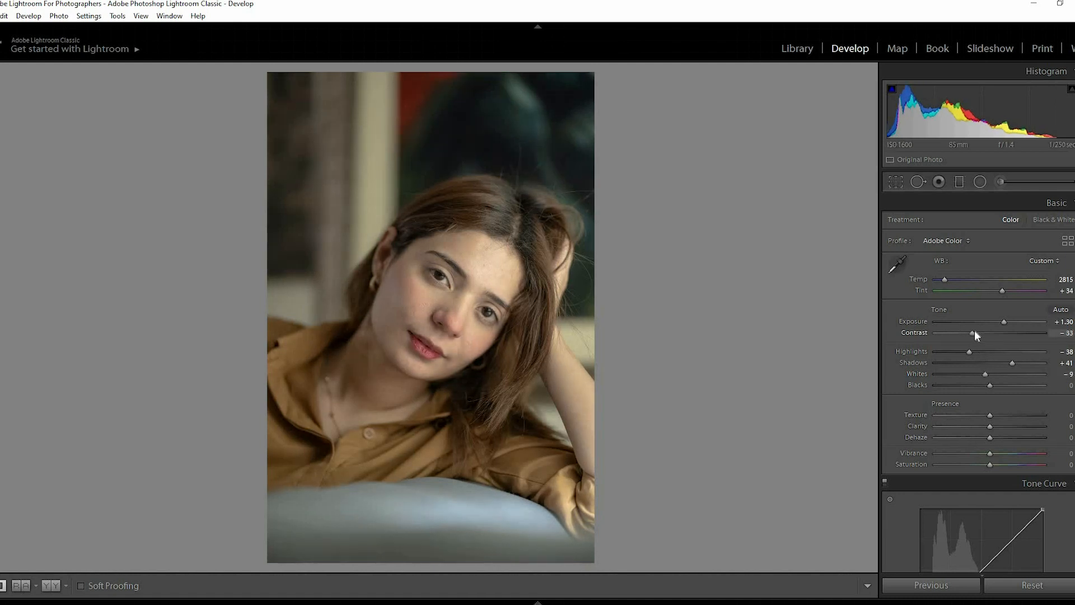
click(1020, 362)
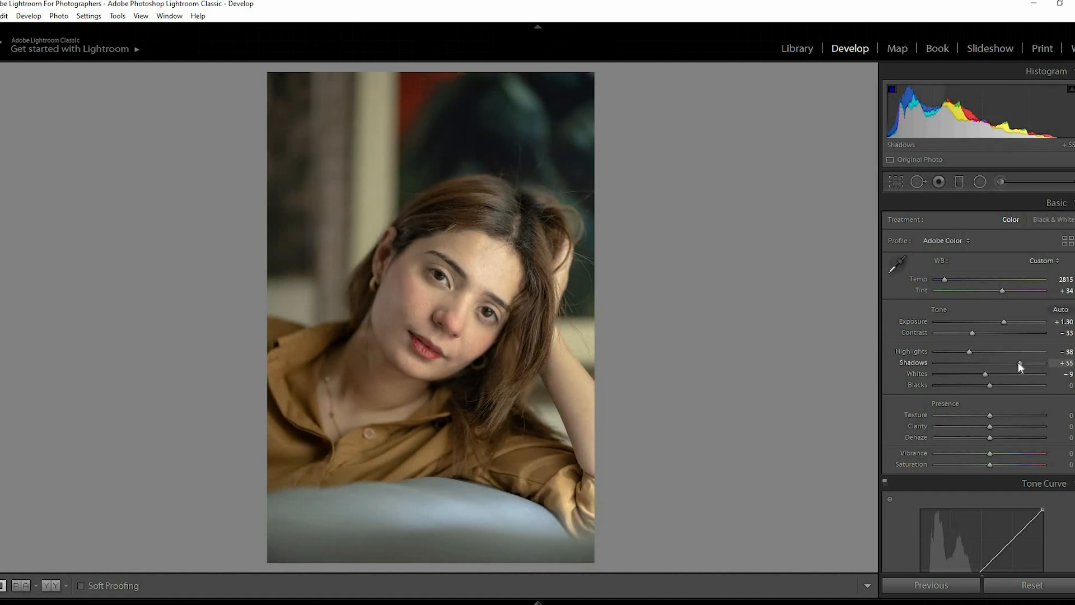
click(974, 332)
click(970, 374)
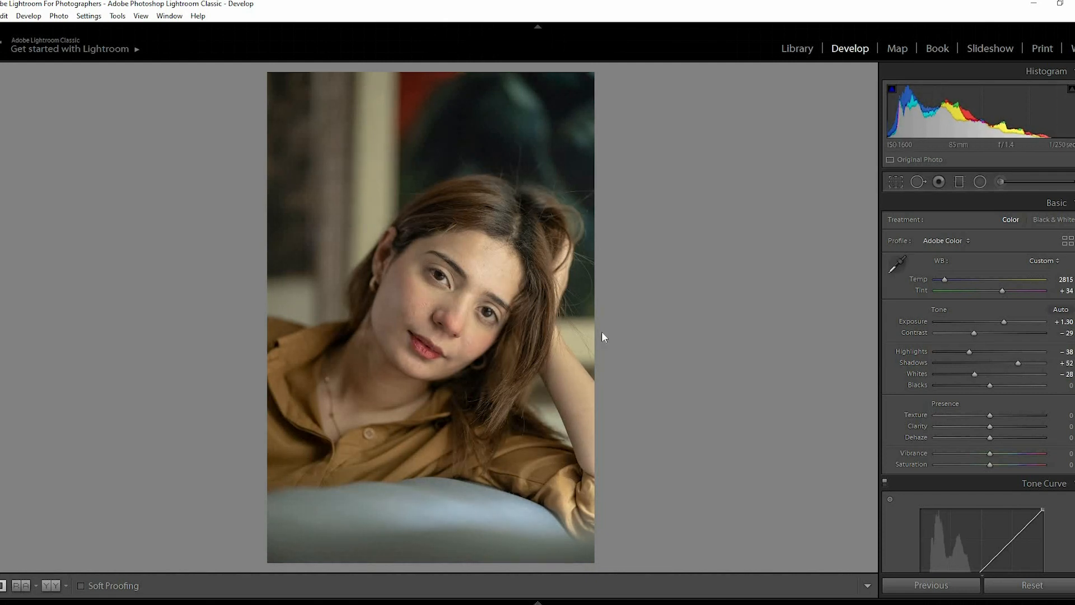
Show the woman's portrait before and after side by side, and raise its Exposure to +1.80.
key(y)
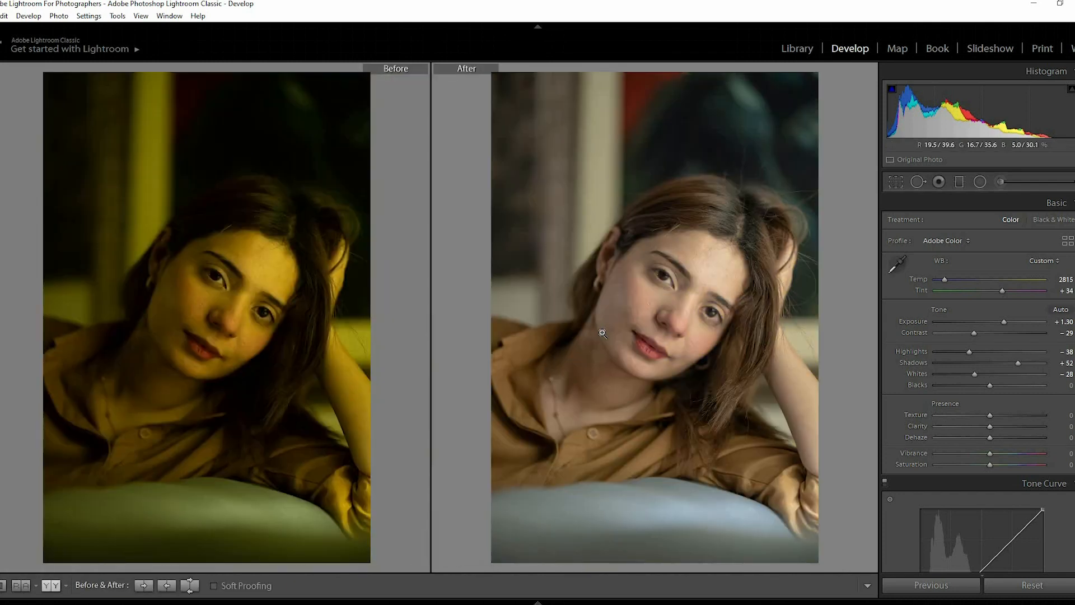
key(equal)
key(equal)
key(equal)
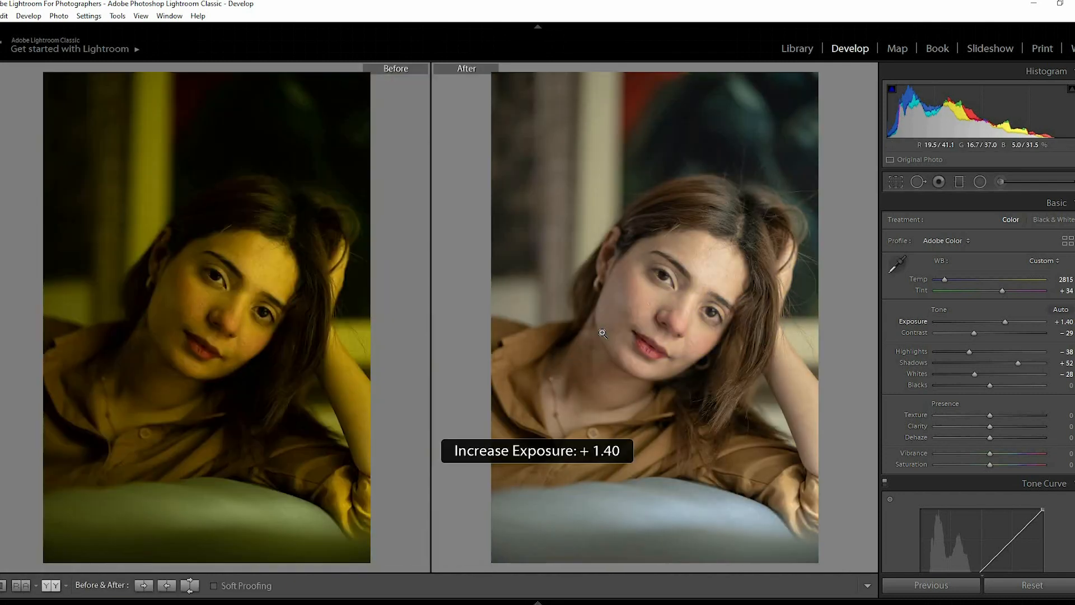
key(equal)
key(equal)
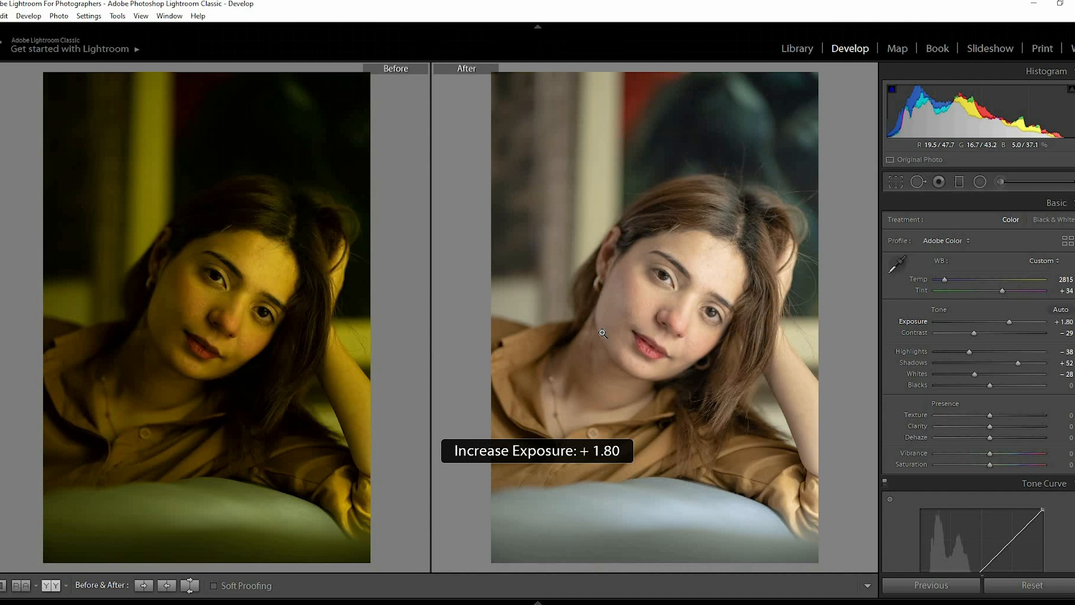
key(equal)
key(minus)
key(equal)
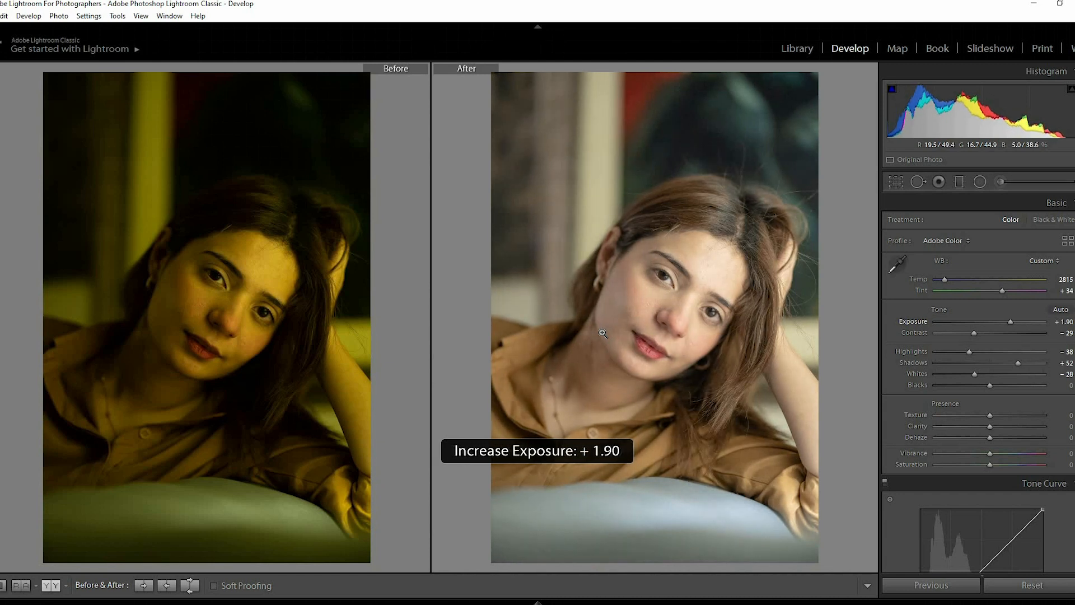
key(minus)
Lower the Whites to -54 on the woman's portrait, and switch the before and after comparison off and on again.
click(959, 373)
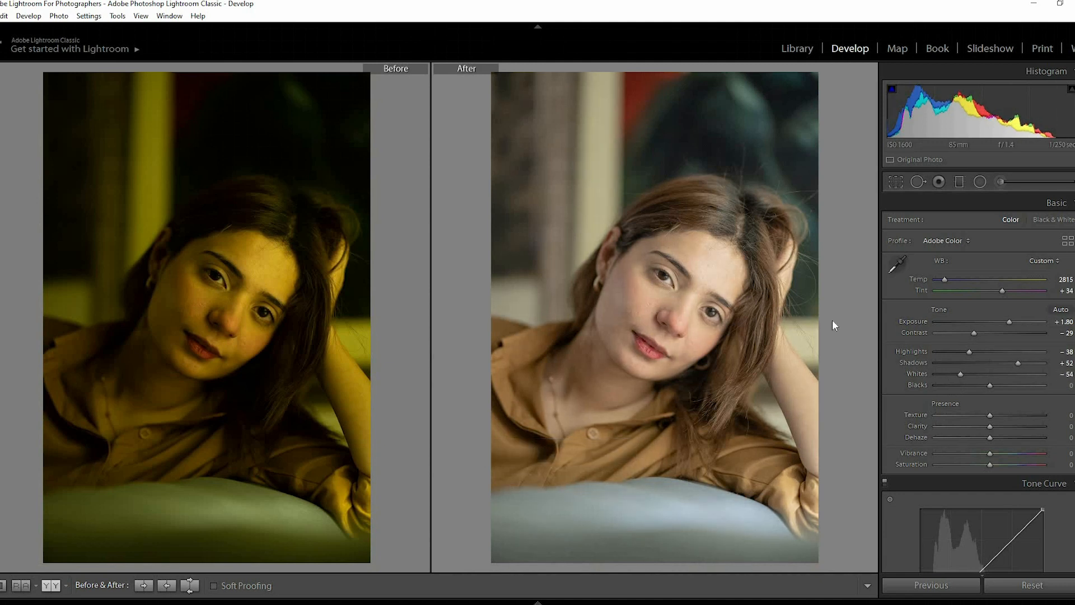
key(y)
key(y)
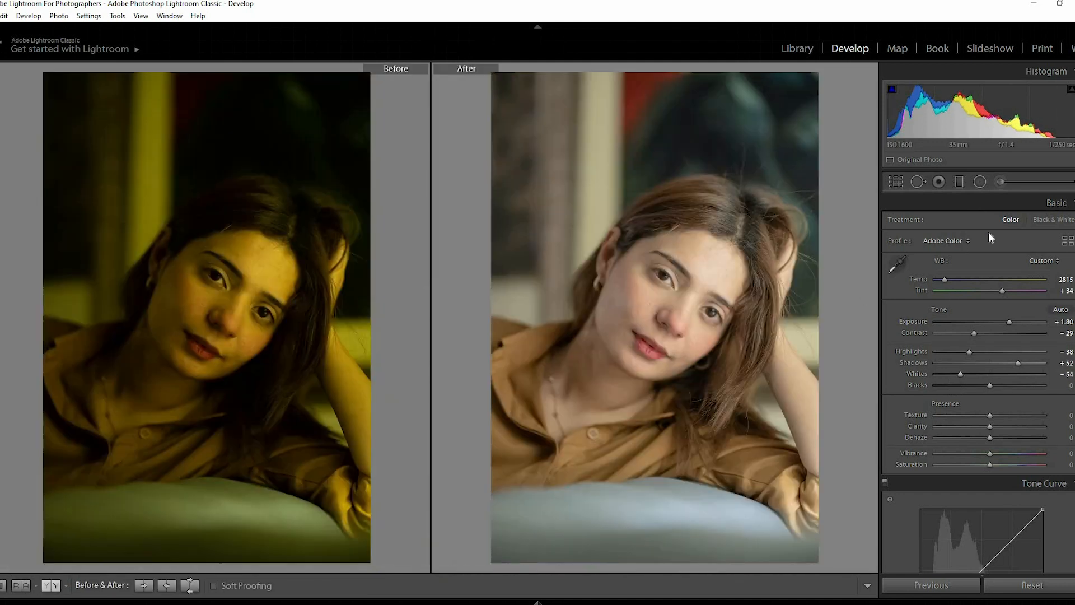